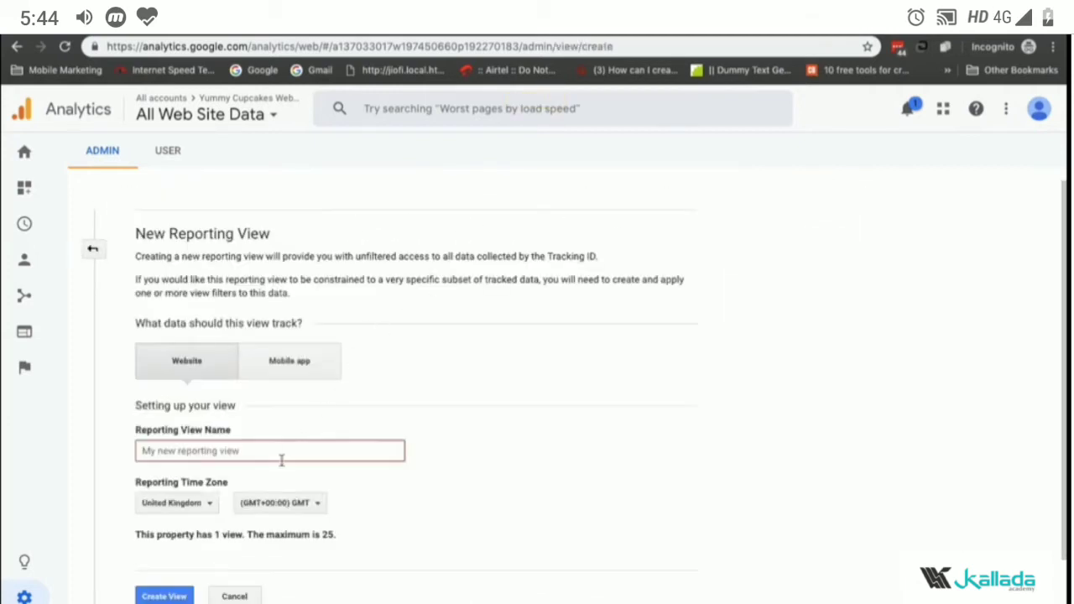
Step: Create a website reporting view named Master View with its reporting time zone set to India
left_click(282, 458)
type("M")
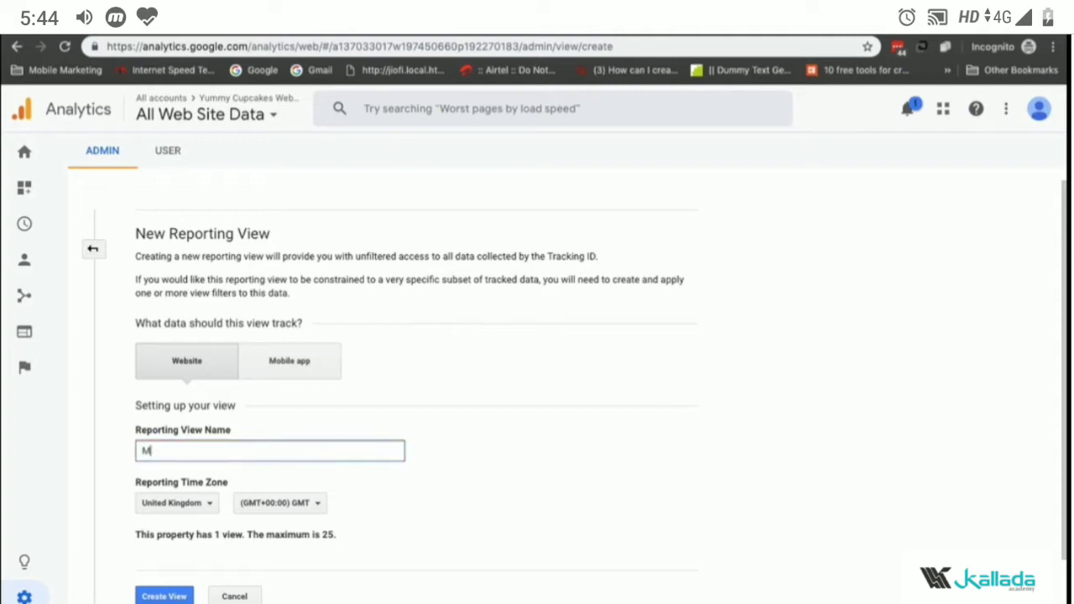
type("aster View")
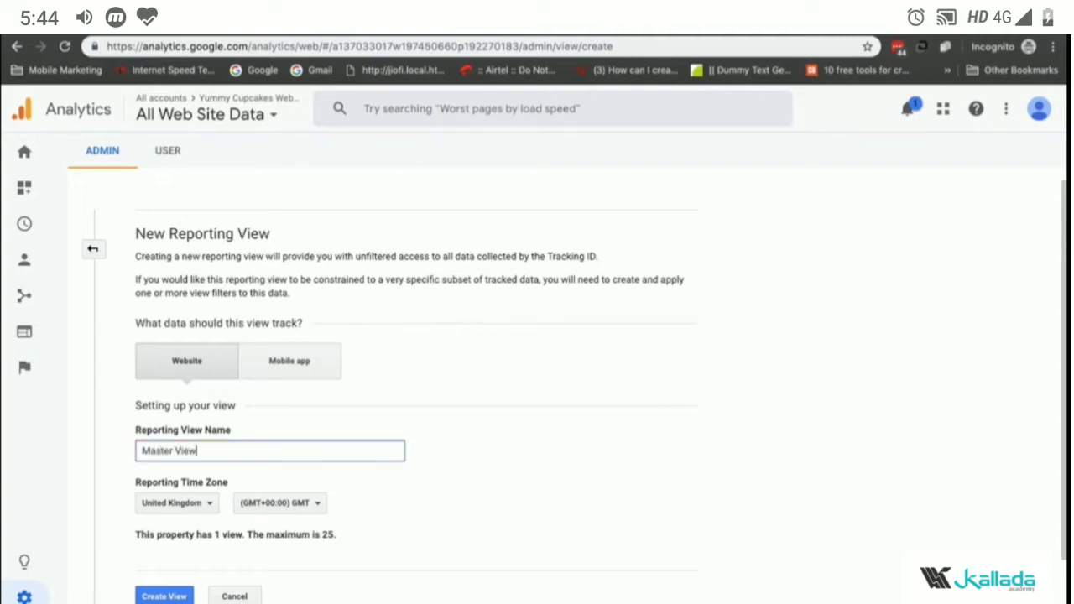
scroll(230, 455, "down", 1)
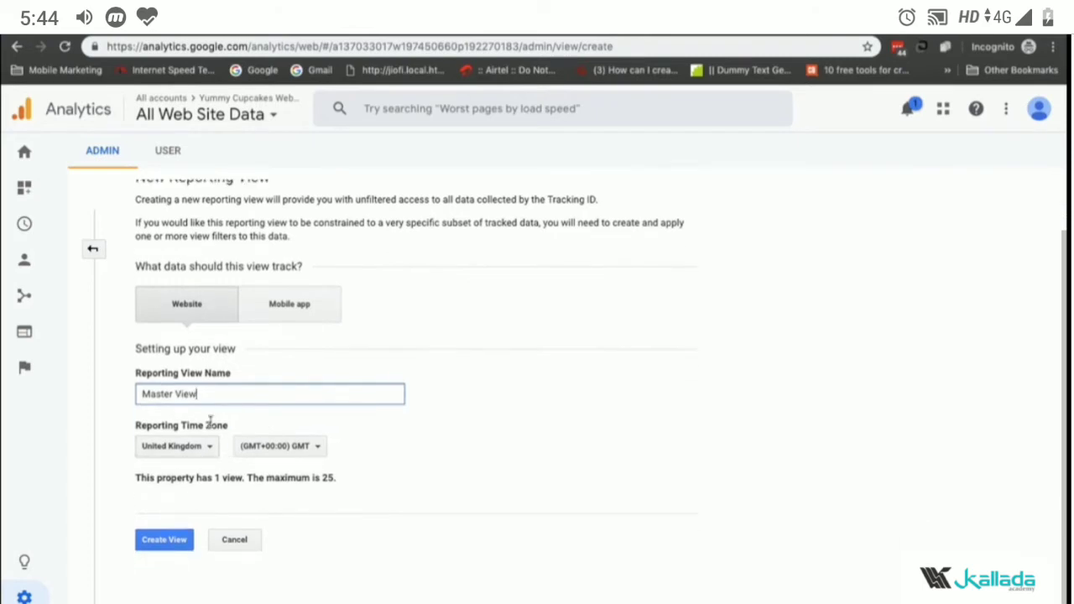
left_click(186, 448)
type("india")
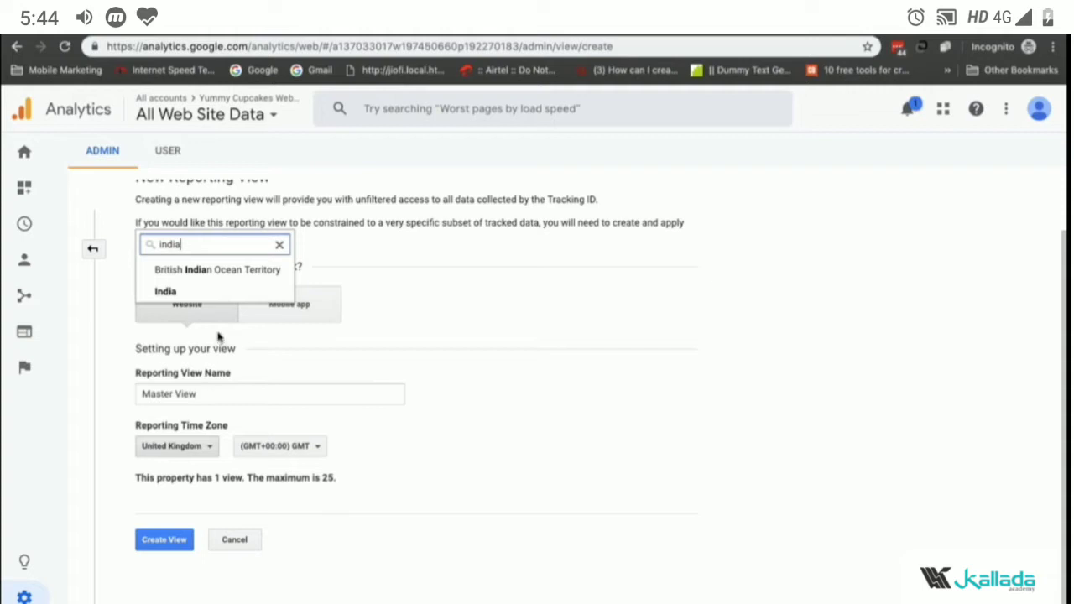
left_click(218, 293)
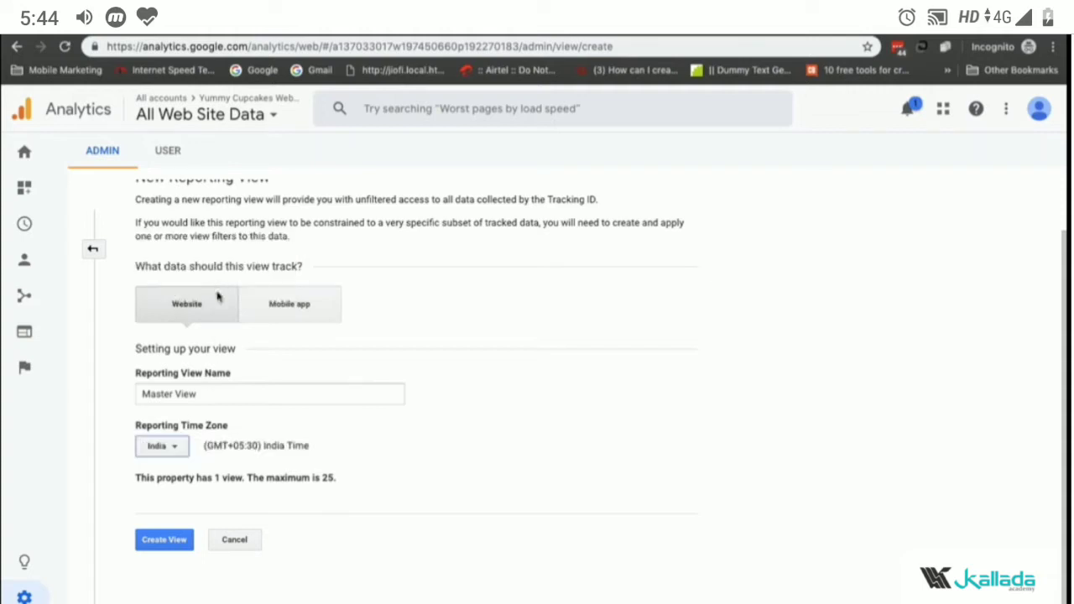
left_click(178, 552)
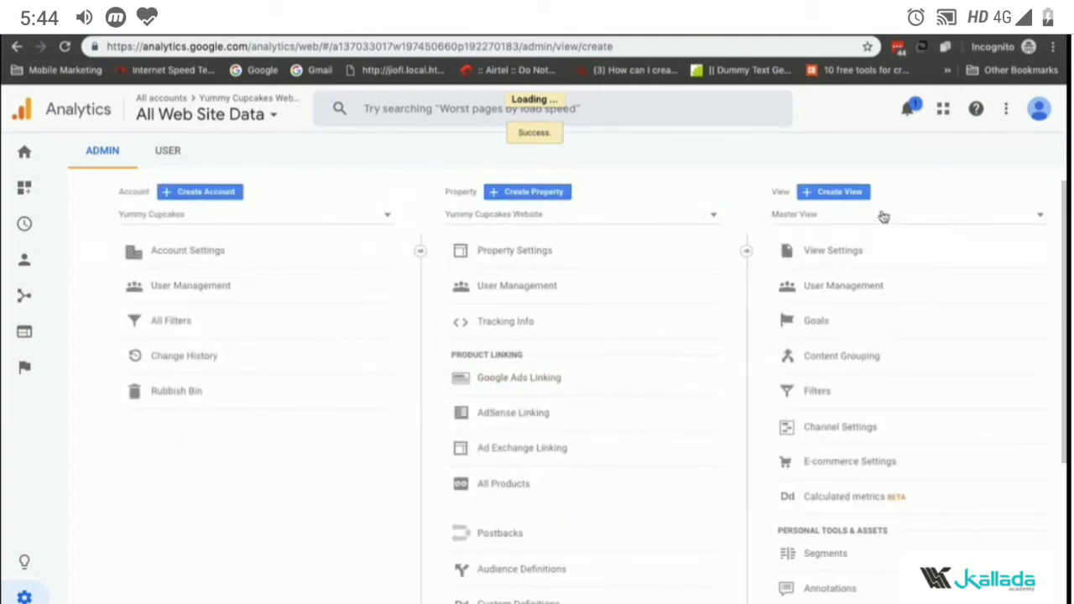
Step: Create a second reporting view named Test View, also with the India time zone
left_click(838, 216)
left_click(942, 224)
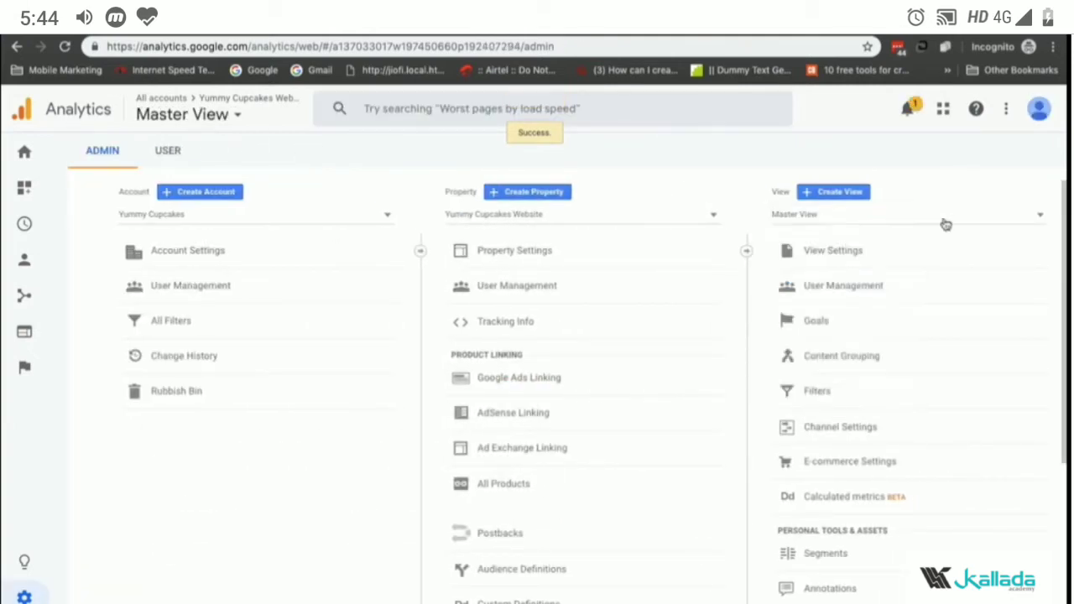
left_click(846, 198)
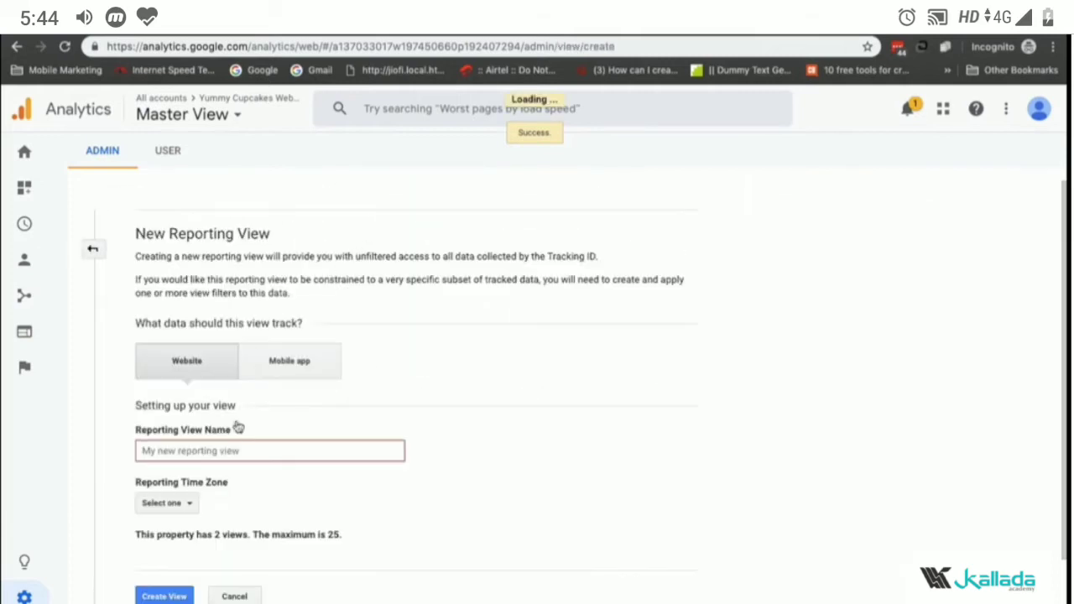
left_click(221, 459)
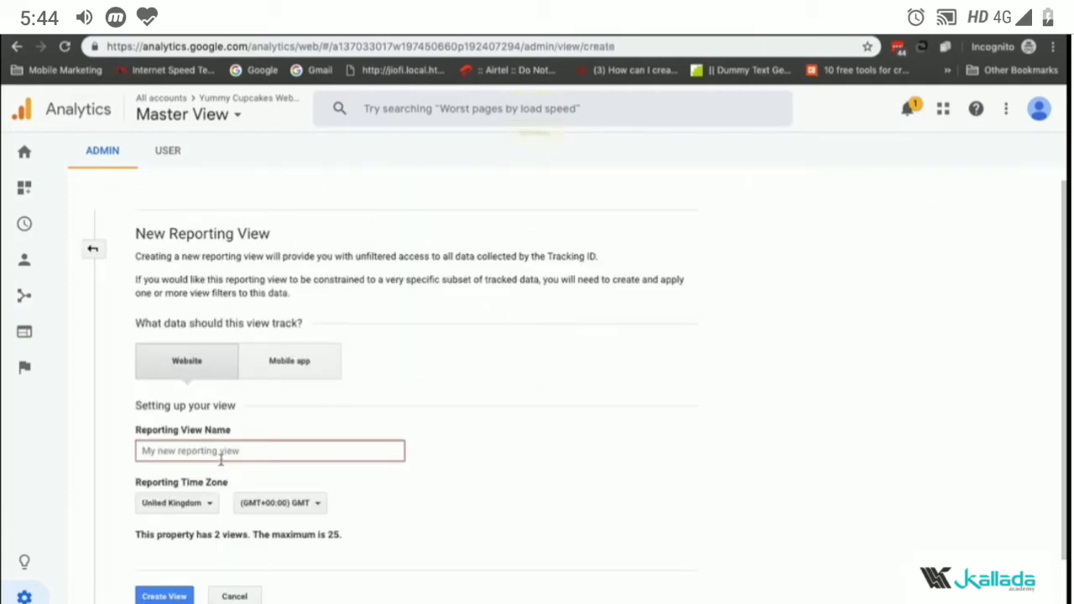
type("Test View")
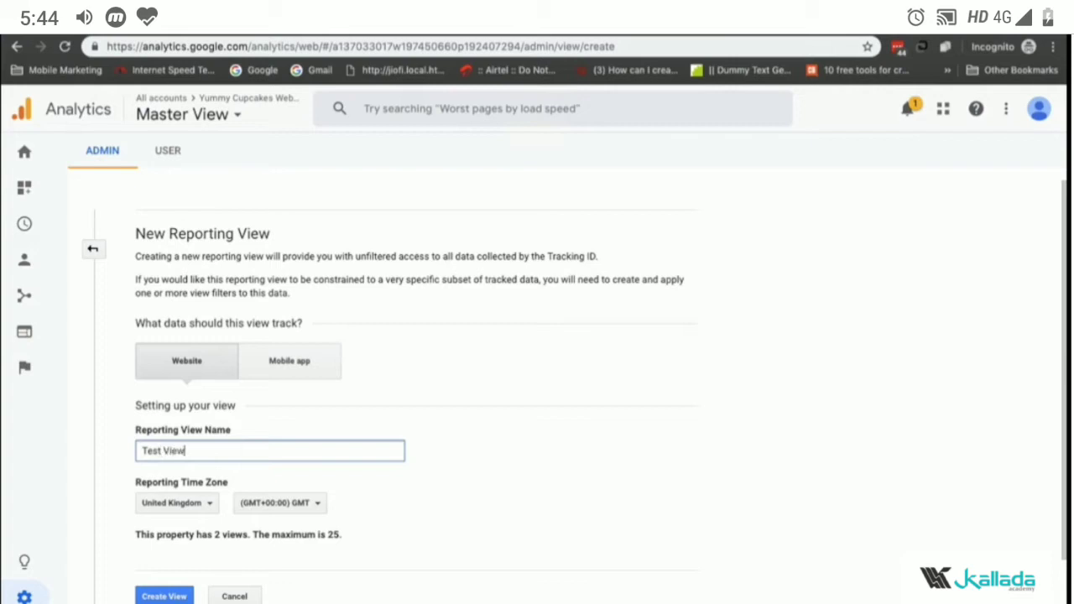
left_click(183, 508)
type("indai\\")
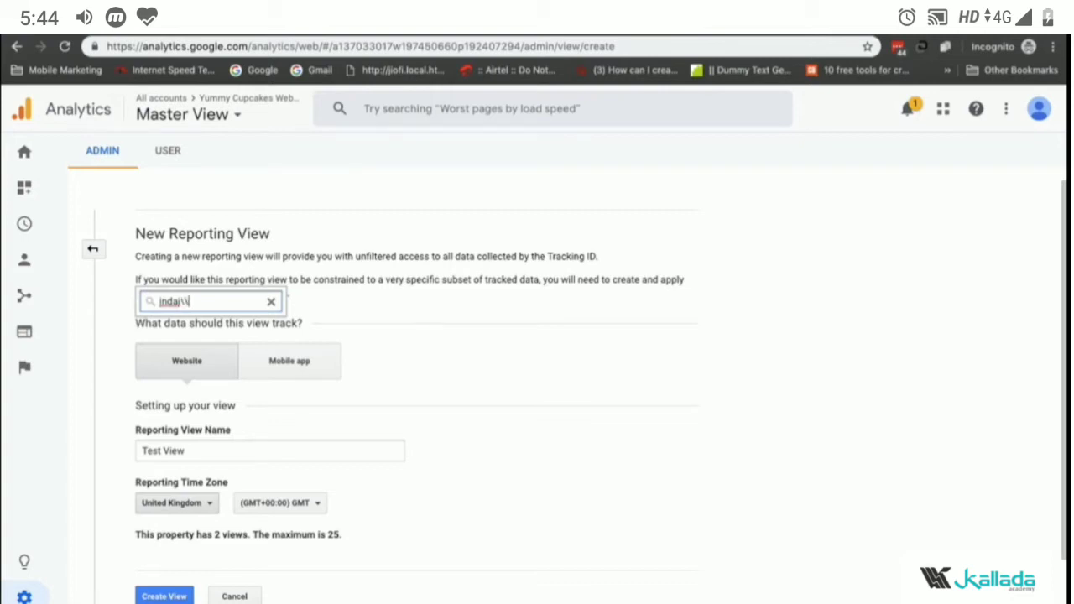
key("BackSpace")
key("BackSpace")
key("BackSpace")
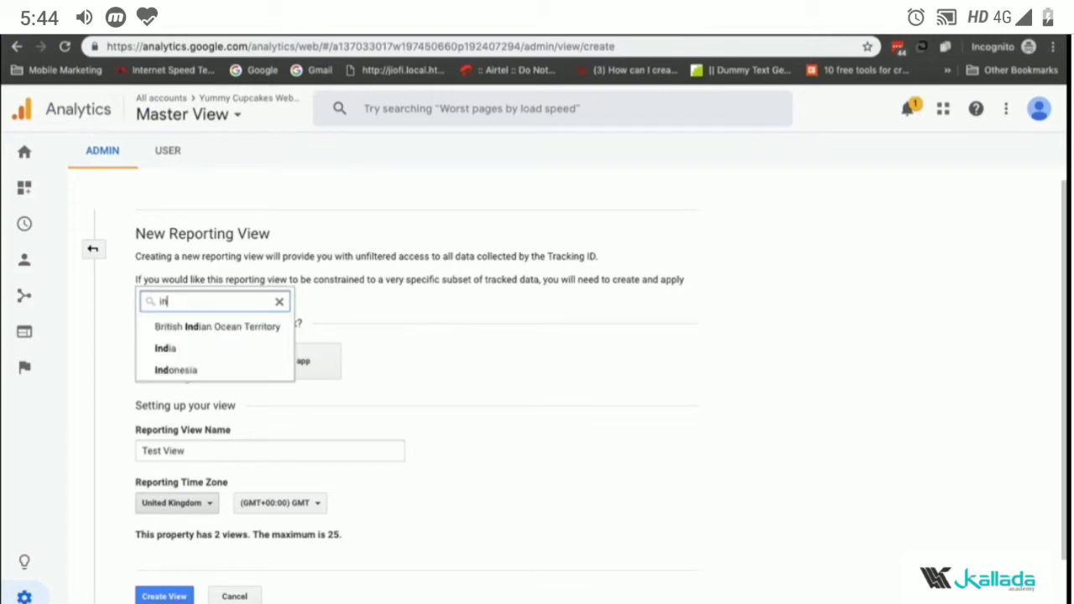
type("dia")
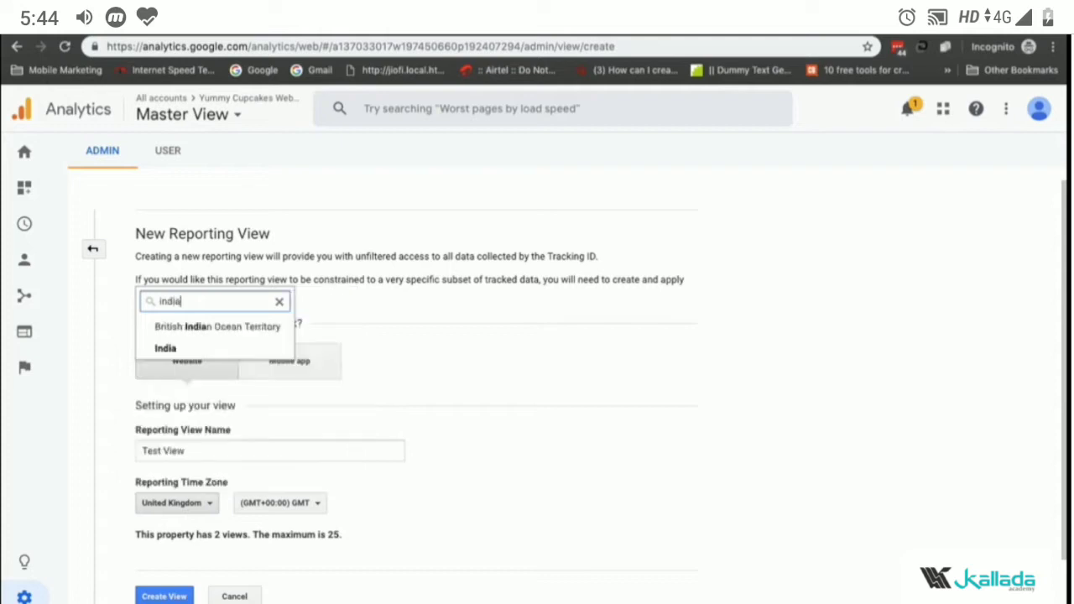
left_click(214, 352)
left_click(179, 595)
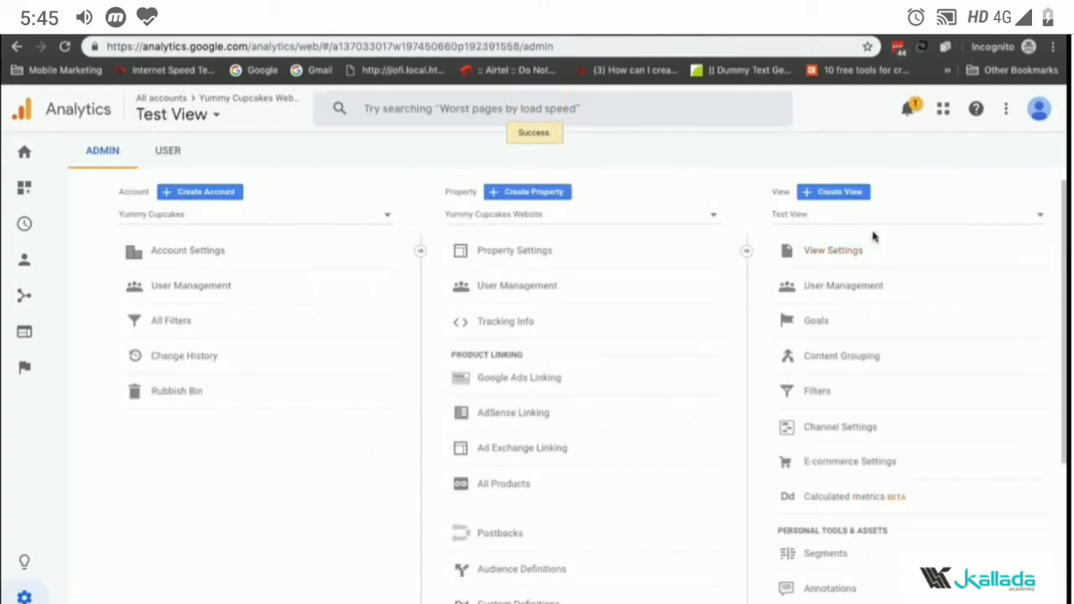
Step: Switch to Test View and open its filters
left_click(878, 215)
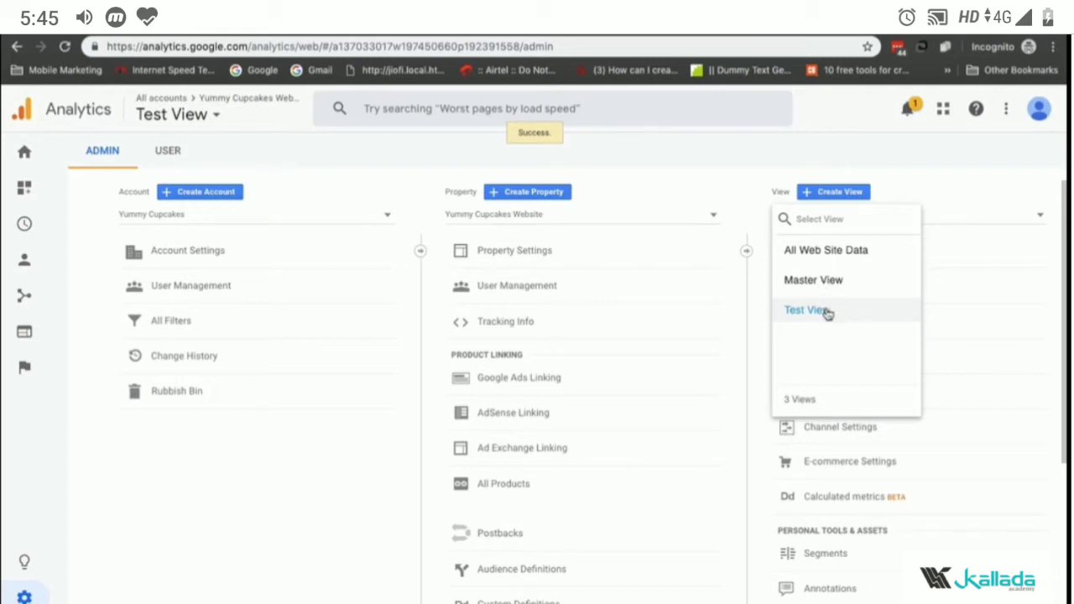
left_click(913, 201)
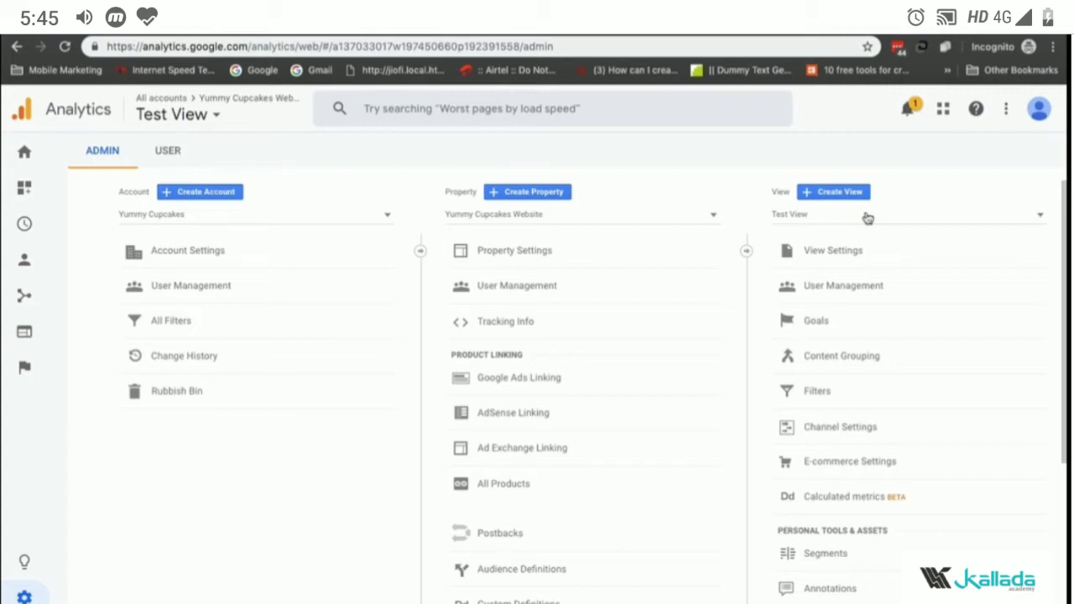
left_click(868, 216)
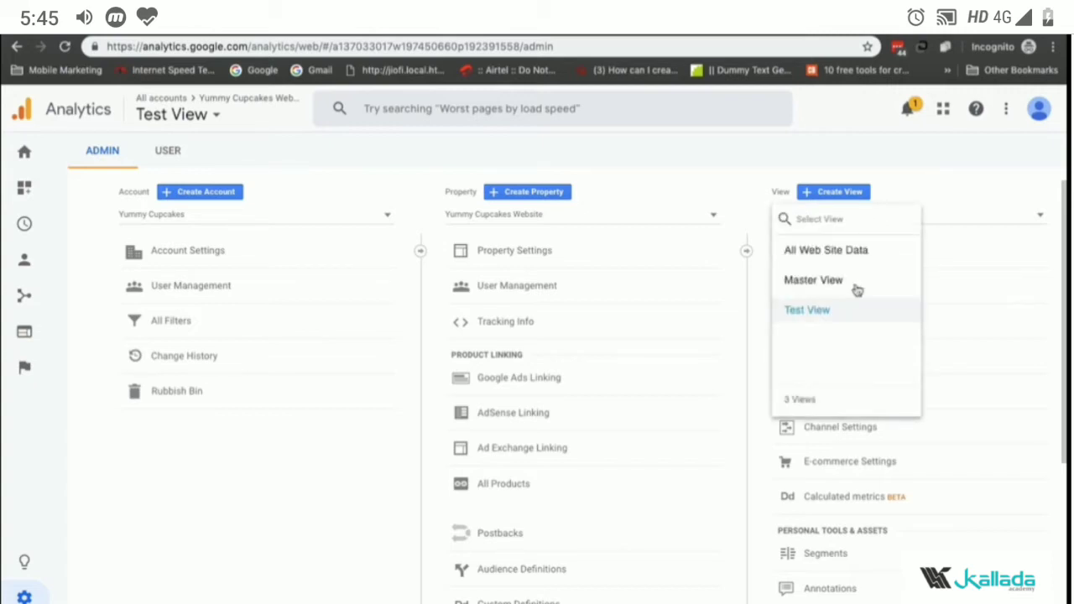
left_click(819, 308)
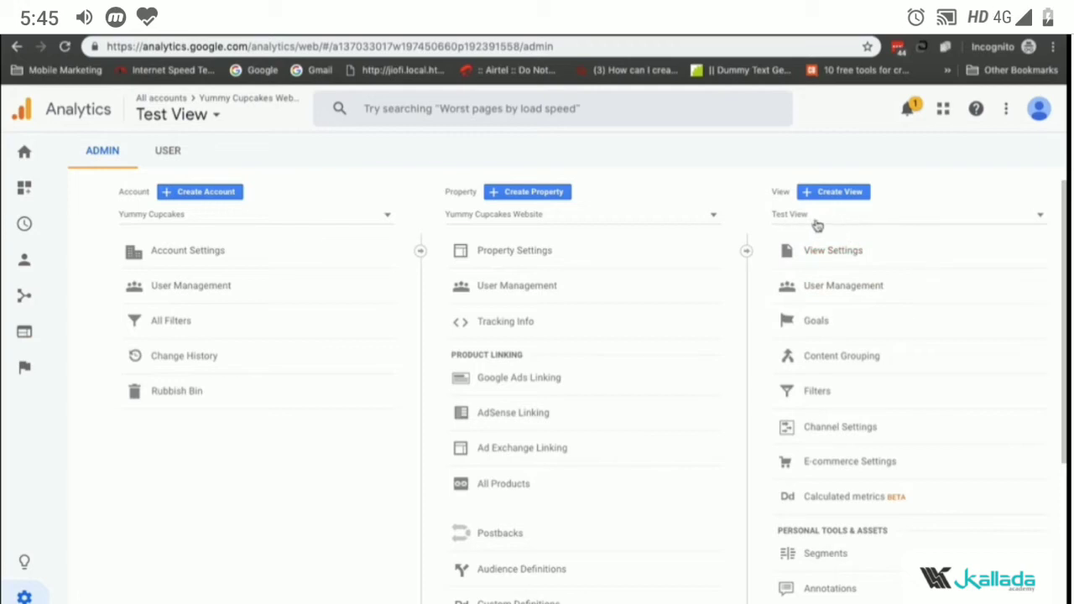
left_click(814, 393)
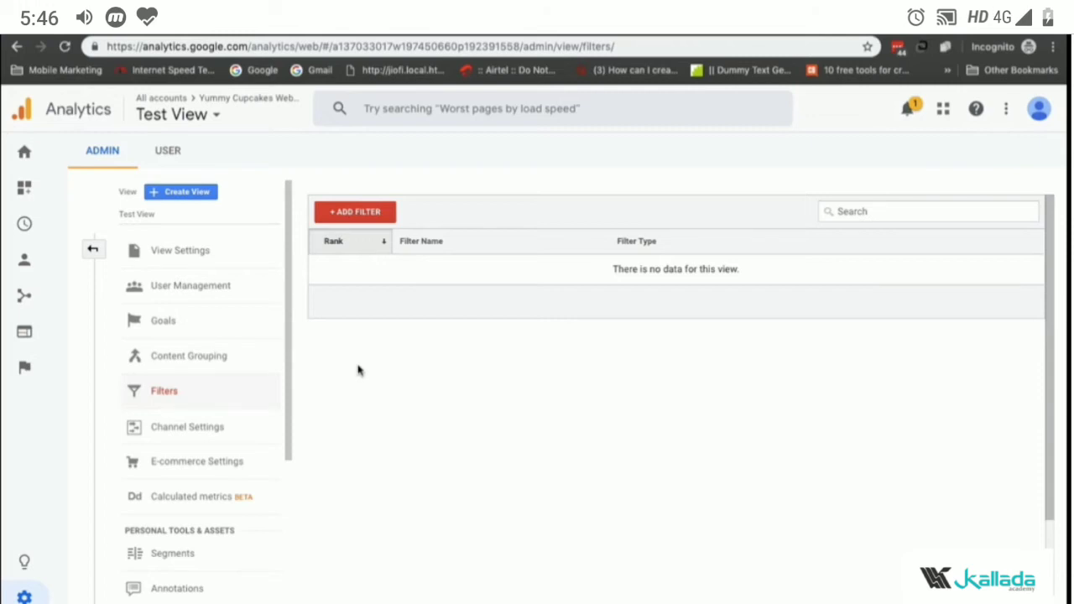
Step: Start adding a filter to the view and name it Exclude Internal Traffic
left_click(364, 209)
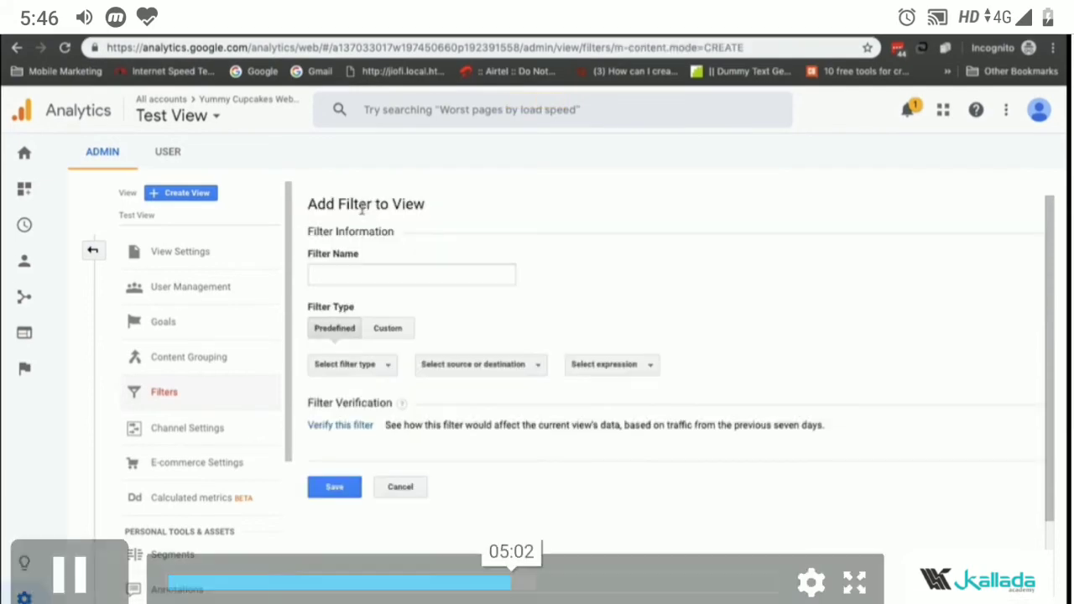
left_click(403, 282)
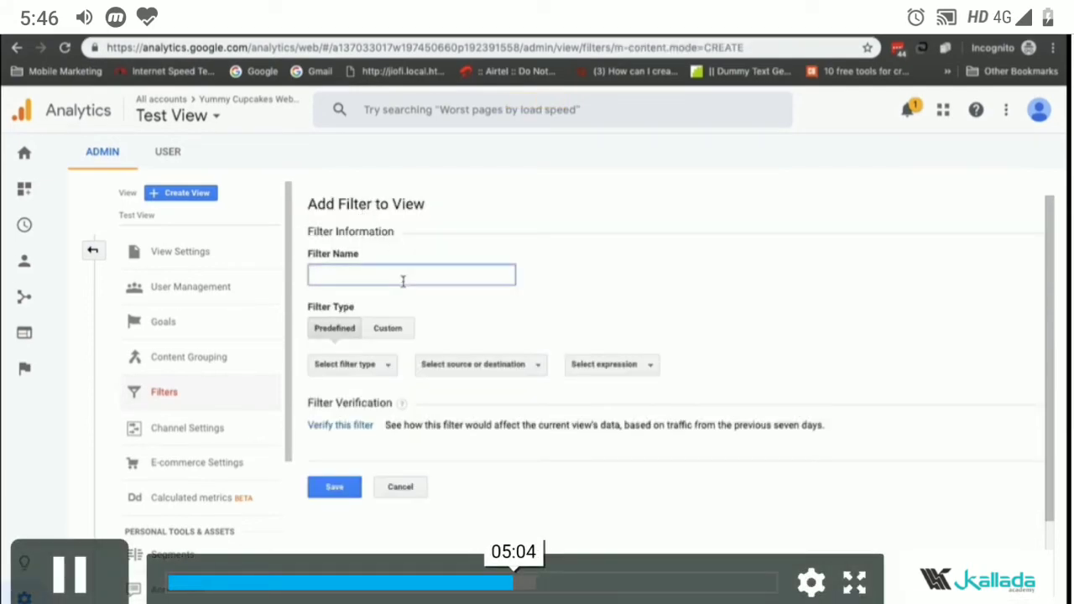
type("Ex")
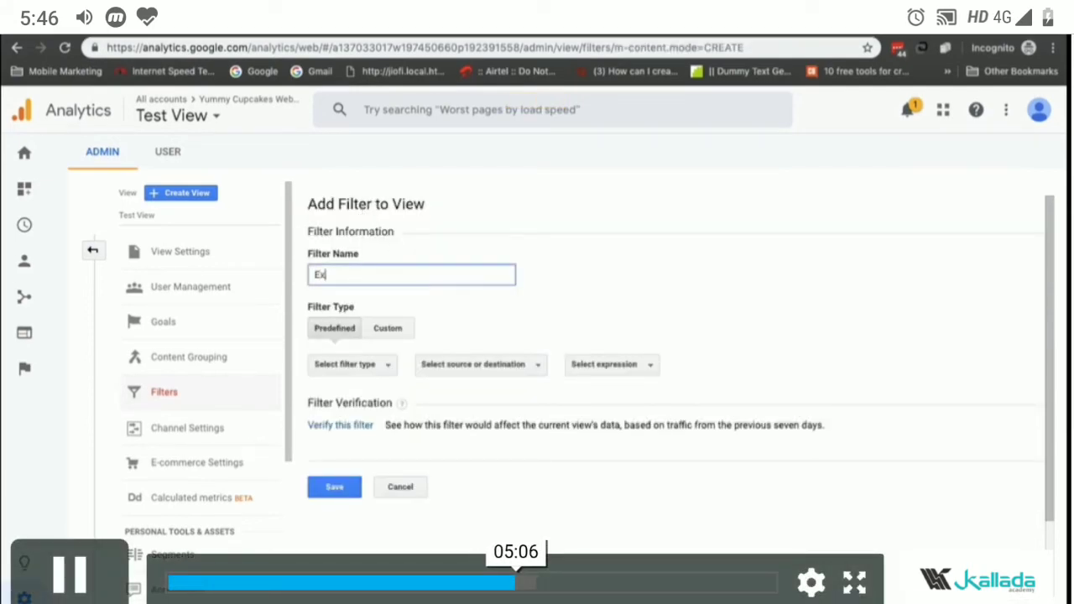
type("clude ")
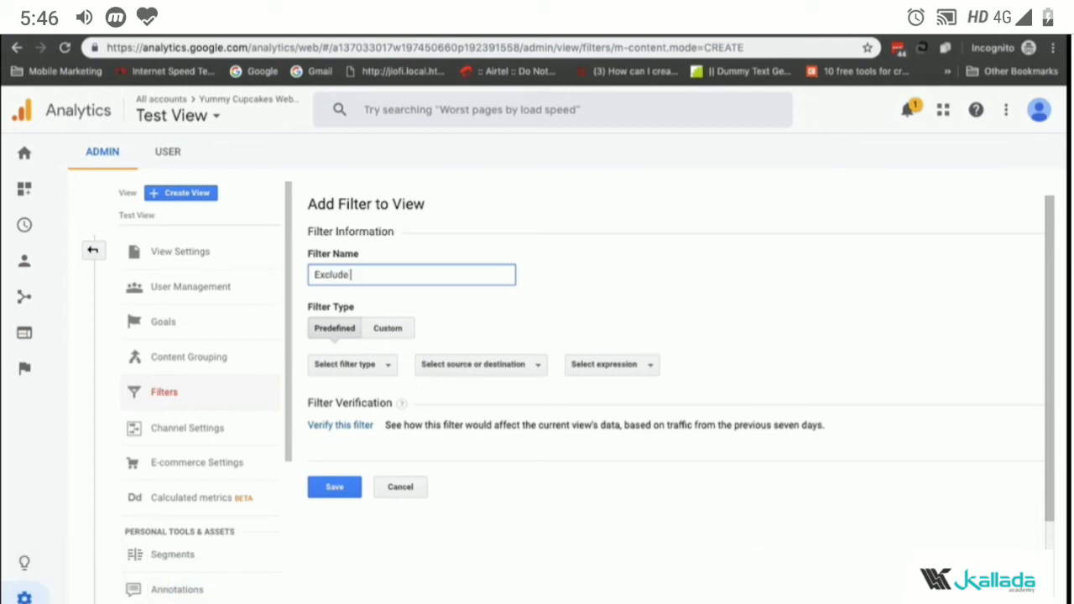
type("Inter")
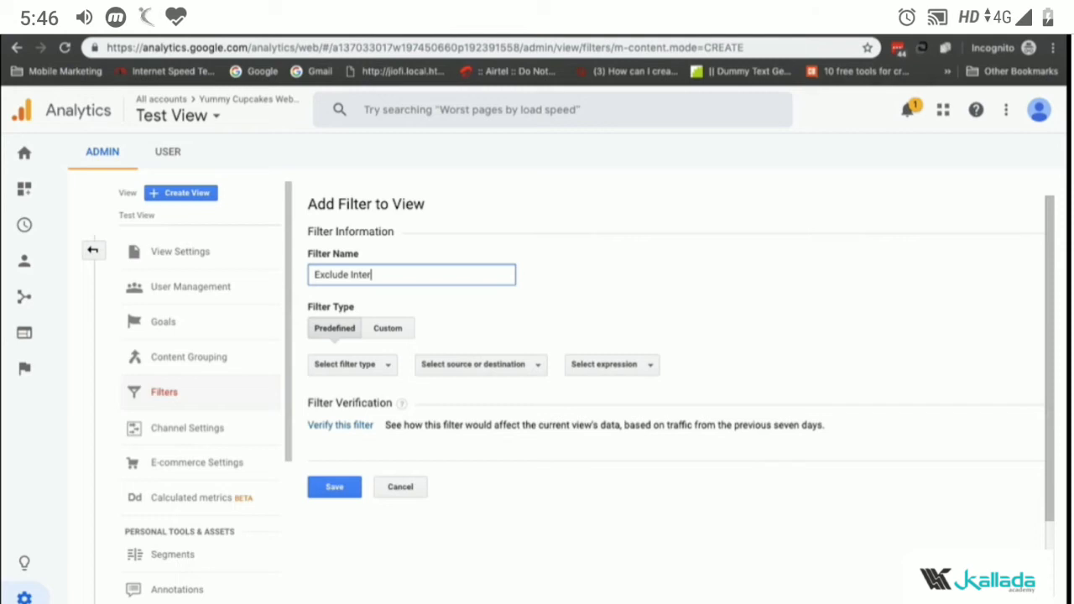
type("nal Tra")
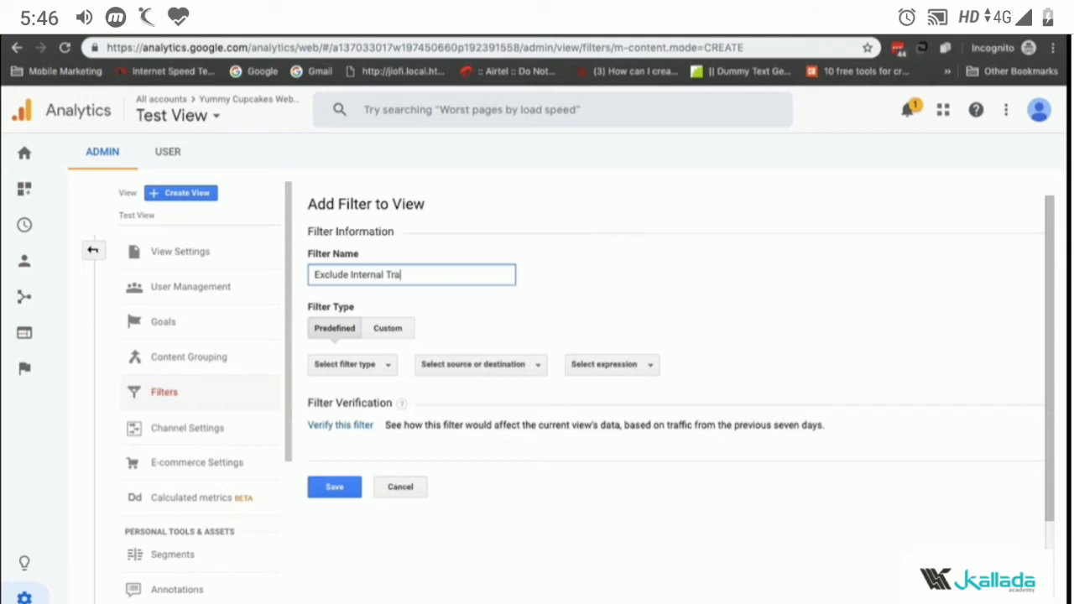
type("ffic")
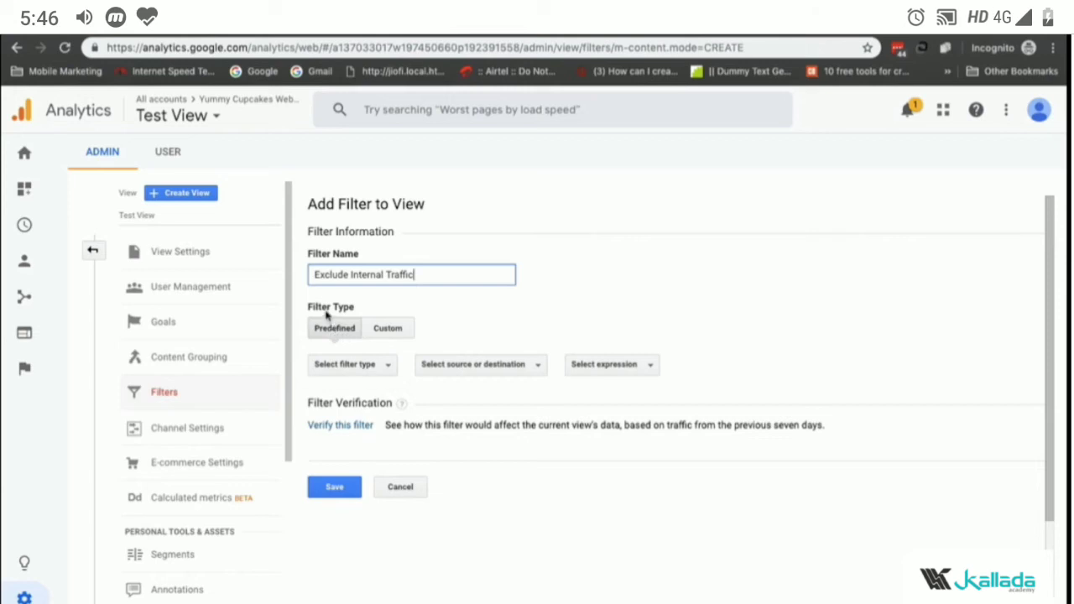
Step: Set the predefined filter to Exclude traffic from the IP addresses that are equal to
left_click(363, 371)
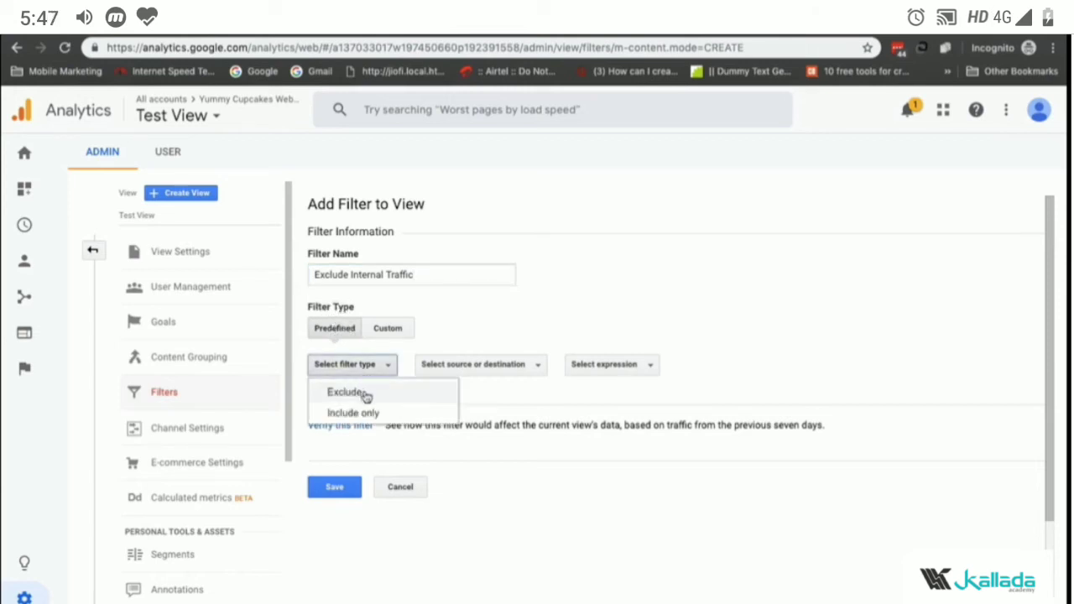
left_click(367, 394)
left_click(443, 366)
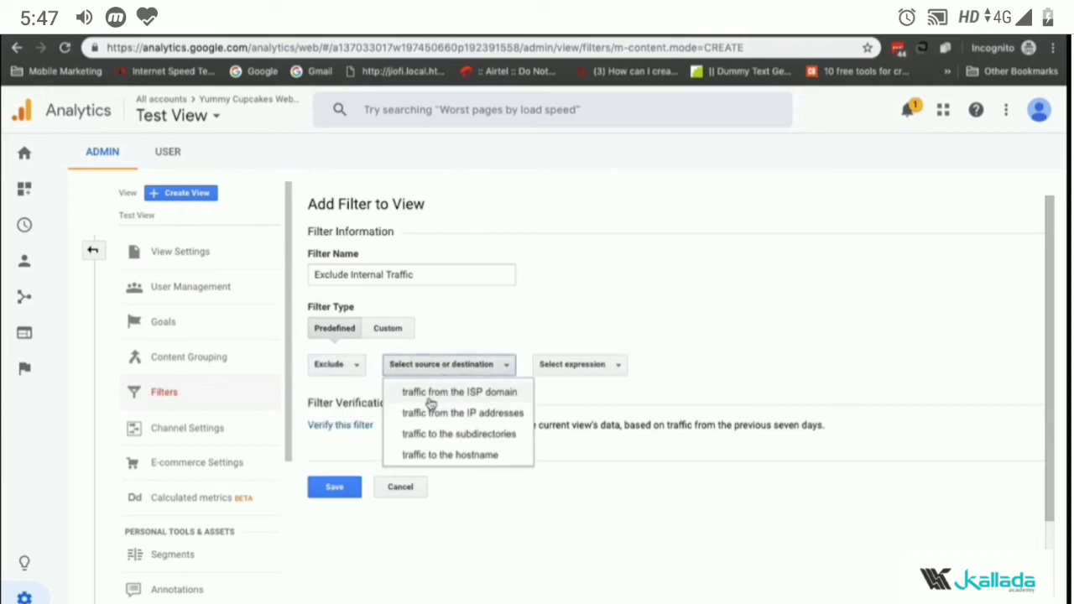
left_click(484, 415)
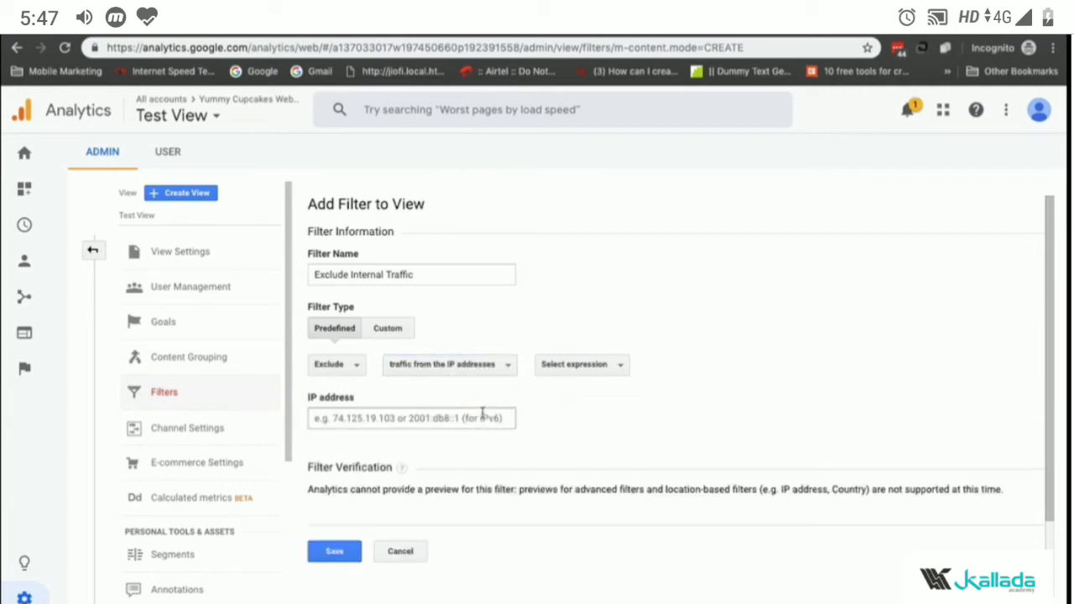
left_click(576, 369)
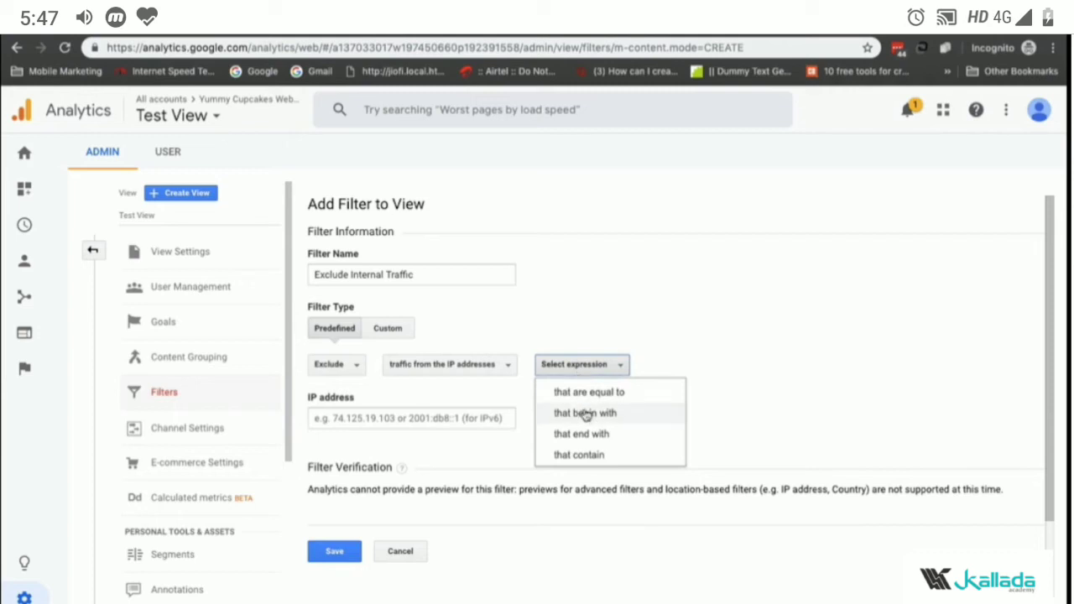
left_click(588, 400)
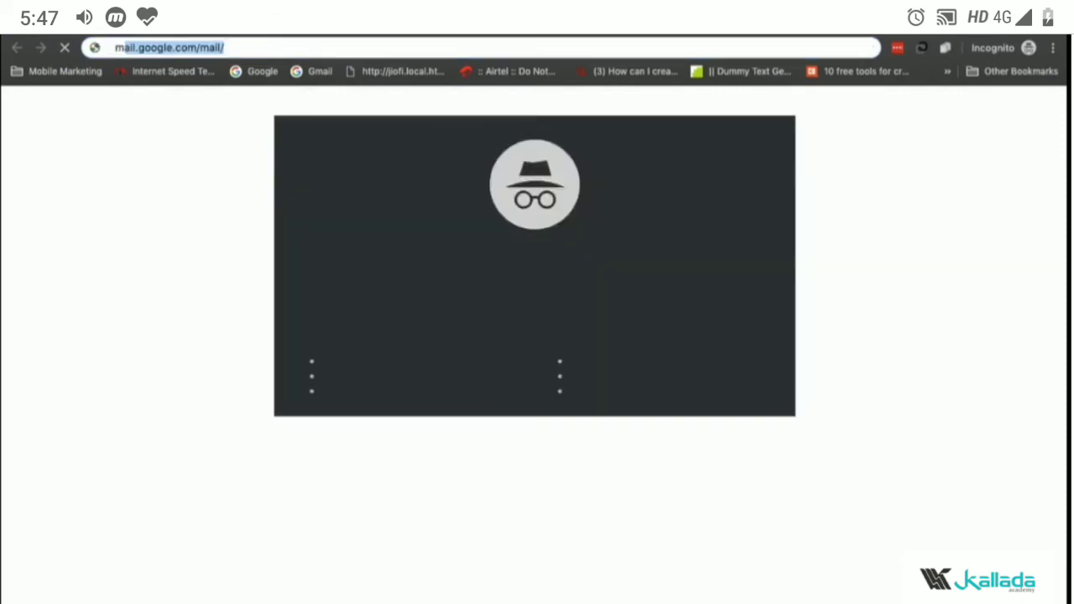
Step: Search Google for my ip, select the public IP address shown, and return to the filter tab
type("my ip")
key("Return")
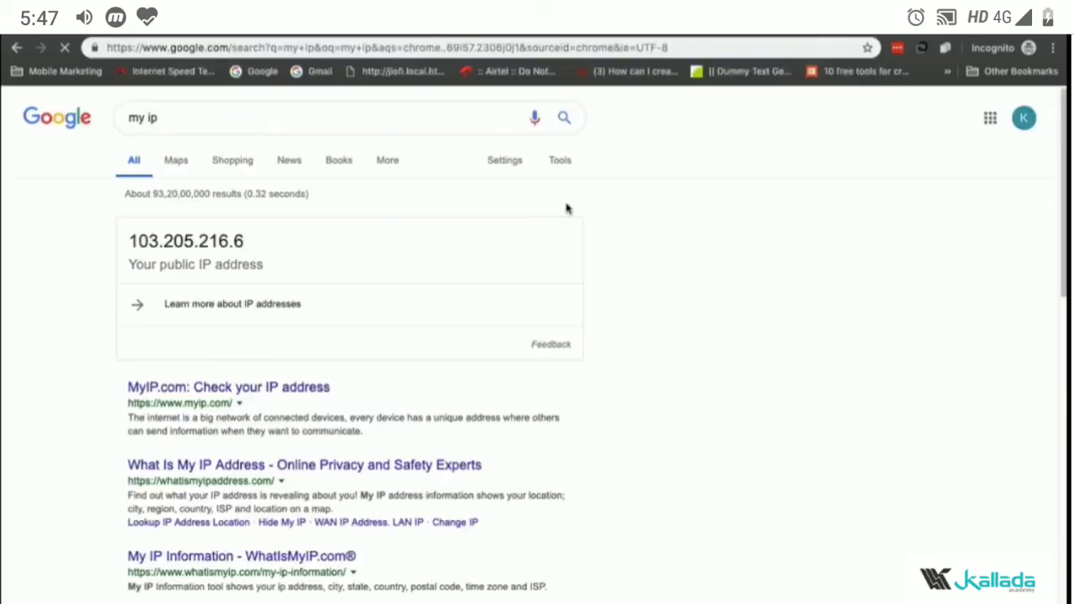
double_click(215, 237)
key("ctrl+c")
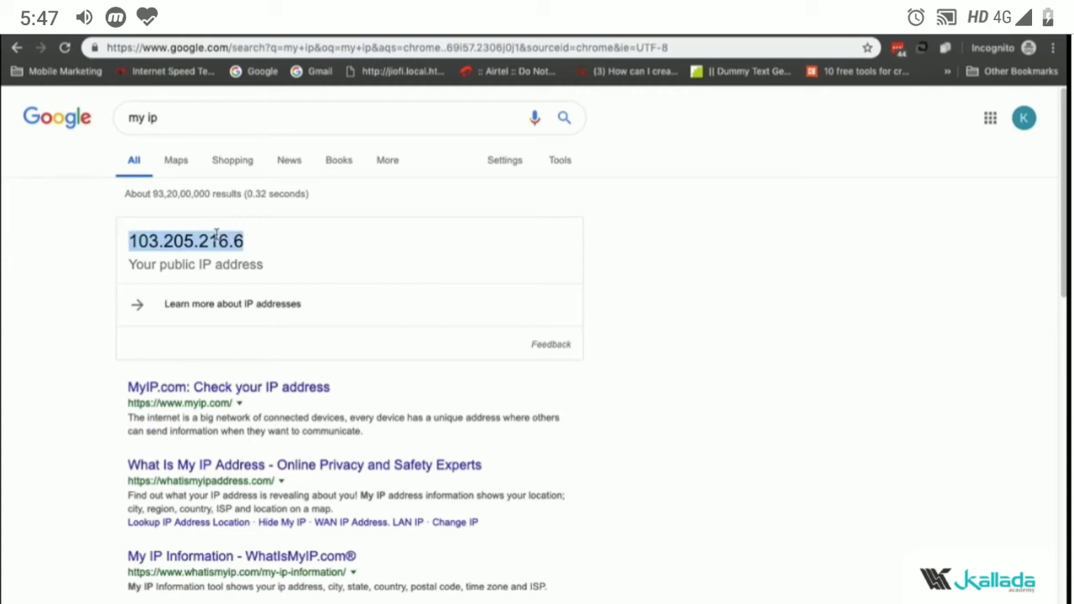
left_click(235, 27)
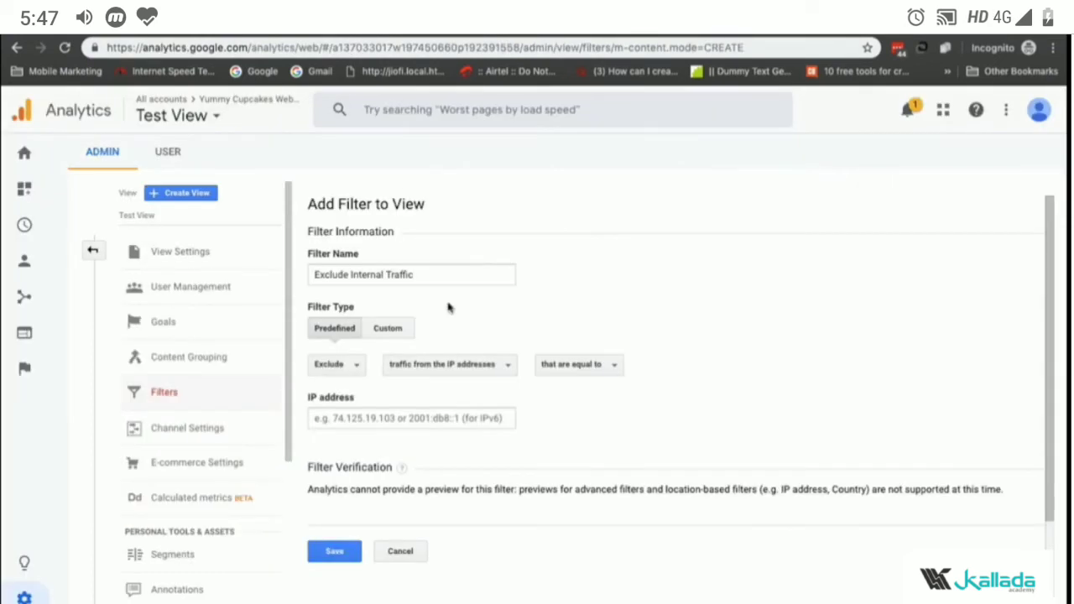
Step: Paste the copied IP address into the filter's IP address field and save the filter
left_click(419, 421)
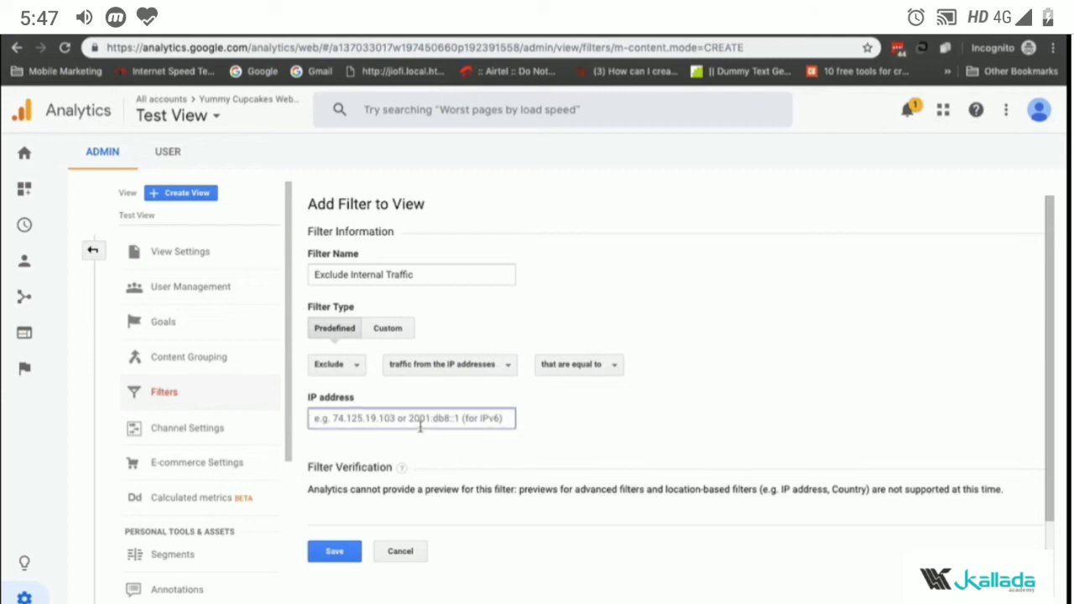
key("ctrl+v")
left_click(338, 550)
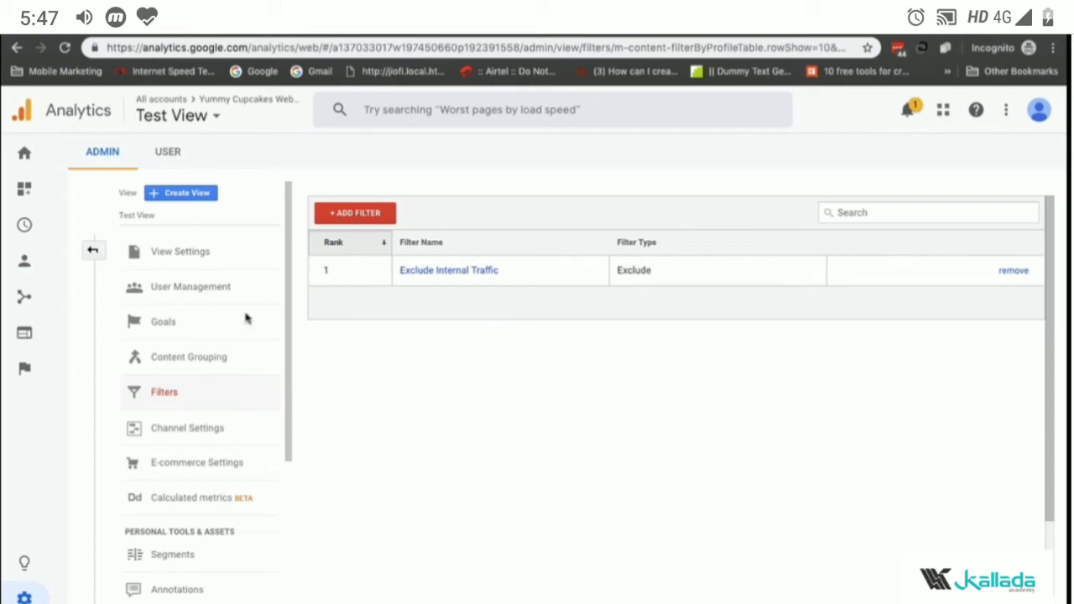
Step: Reselect Test View and open its Real-Time Overview report
left_click(93, 251)
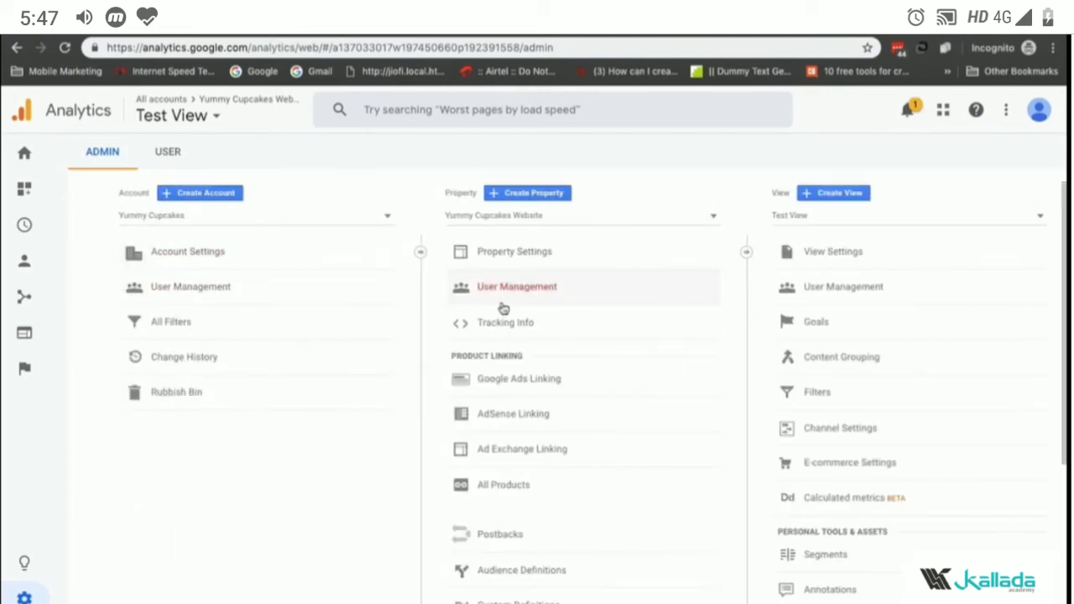
left_click(850, 216)
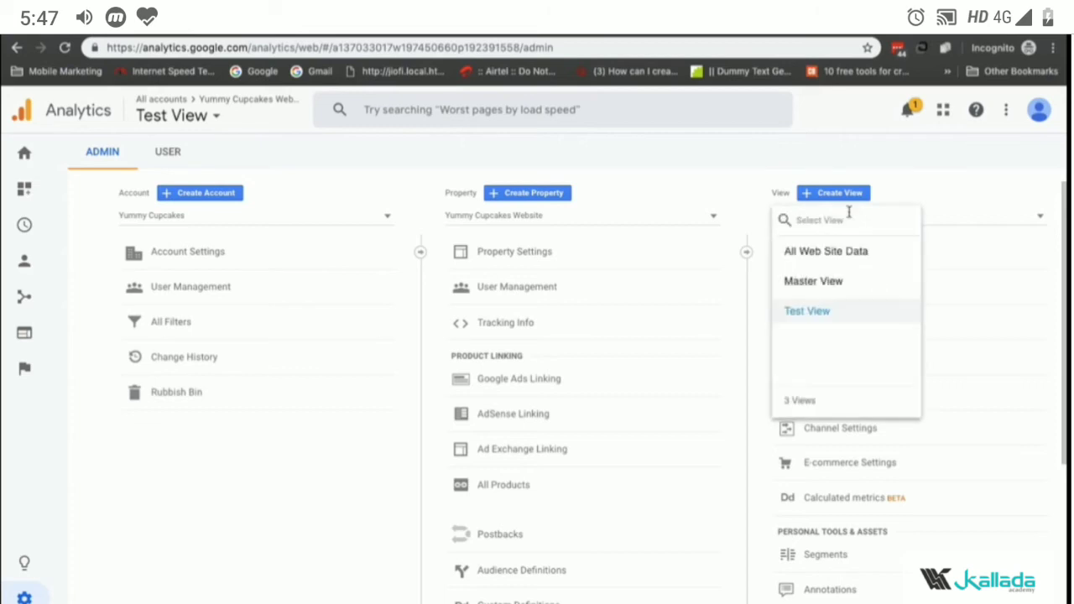
left_click(826, 310)
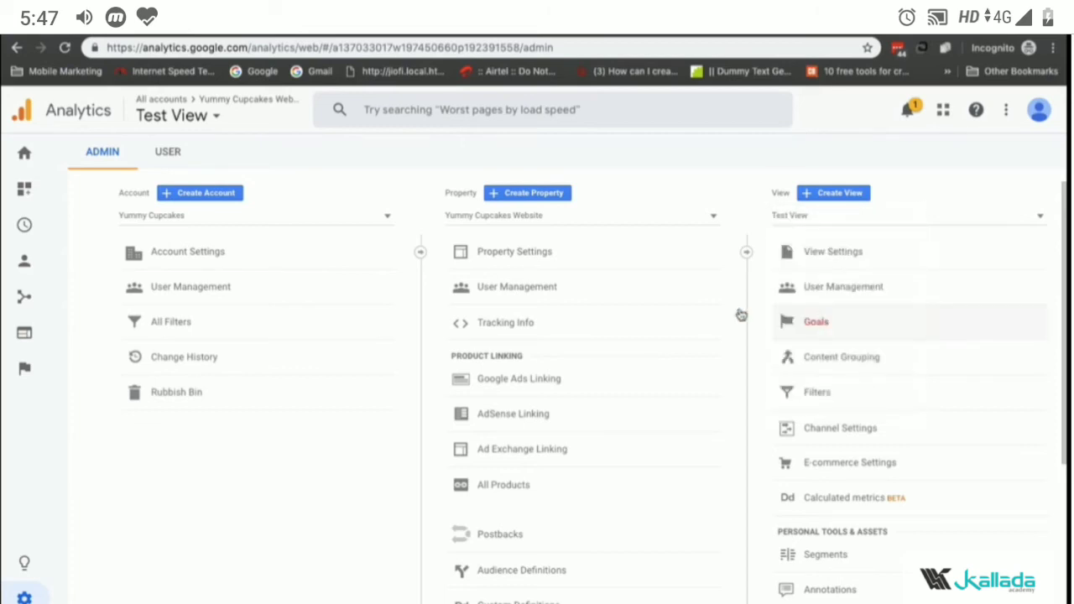
left_click(181, 115)
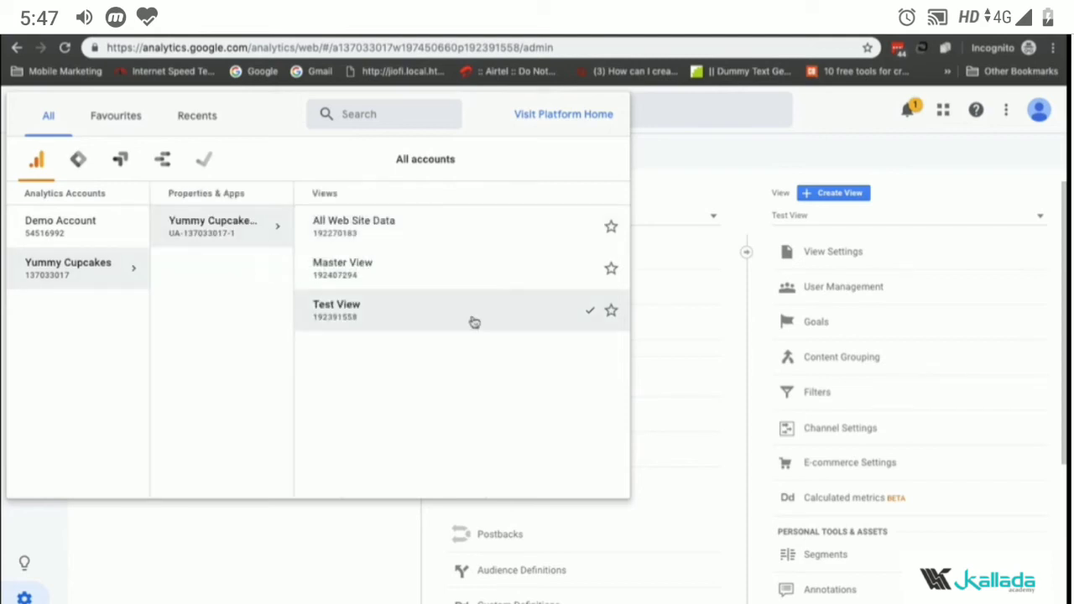
left_click(481, 307)
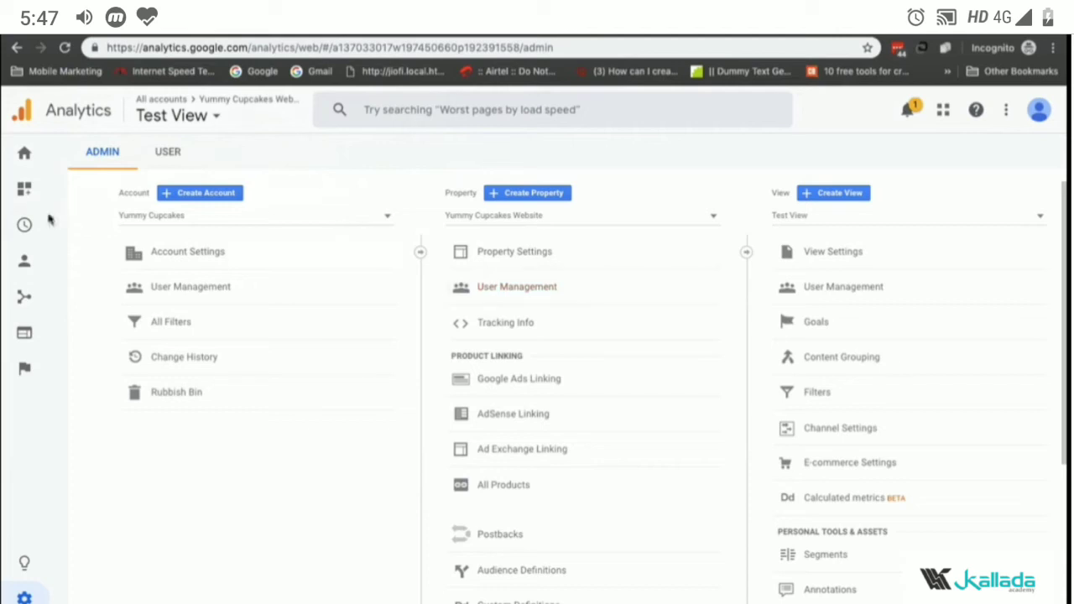
left_click(24, 151)
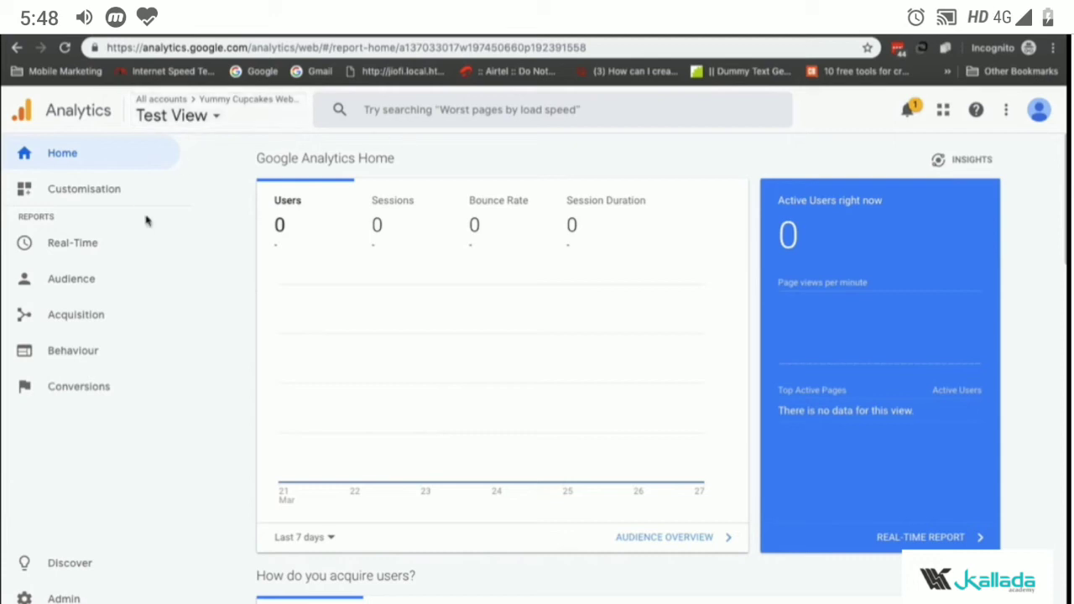
left_click(115, 243)
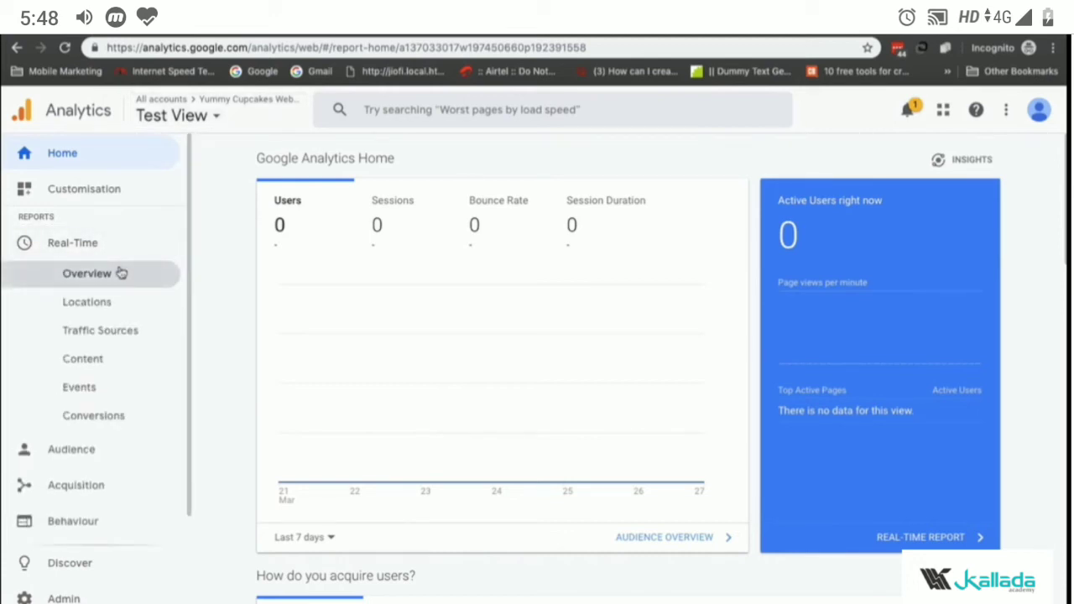
left_click(122, 273)
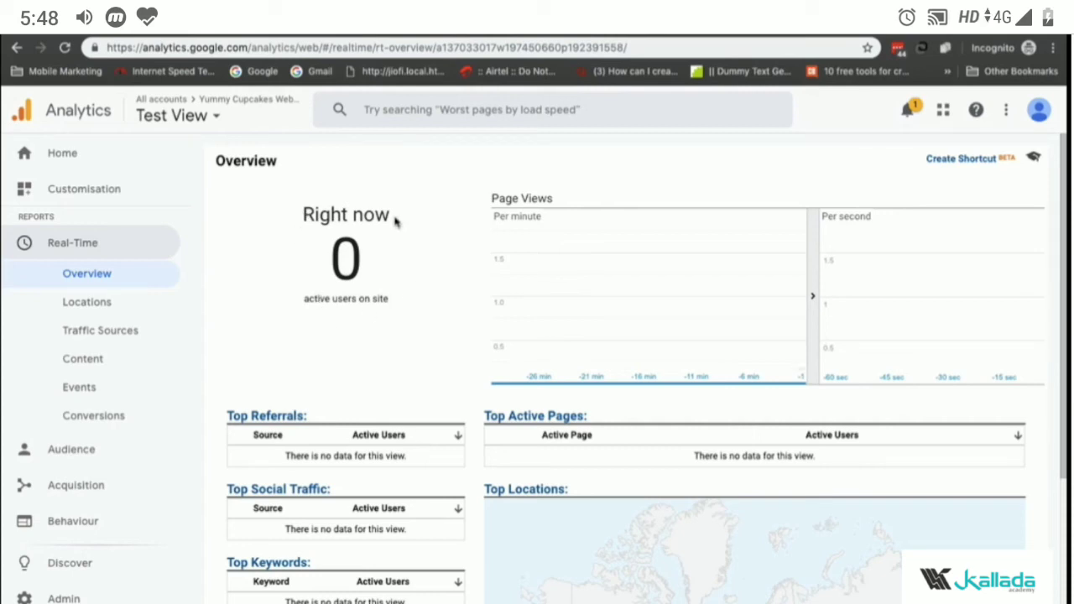
Step: Return to Admin, start creating a new website reporting view, and name it Raw Data
left_click(199, 124)
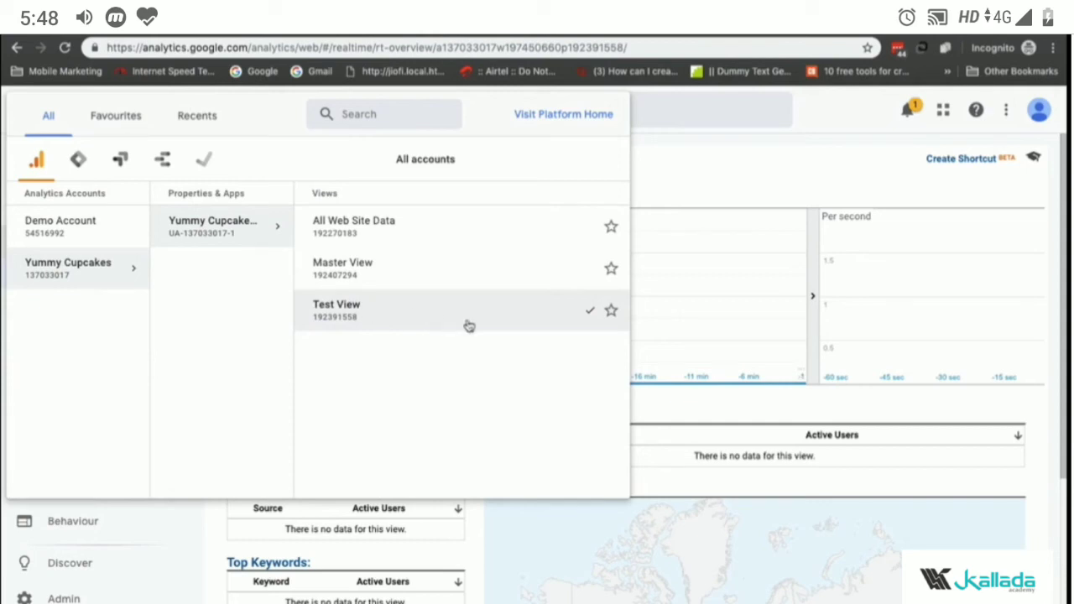
left_click(807, 126)
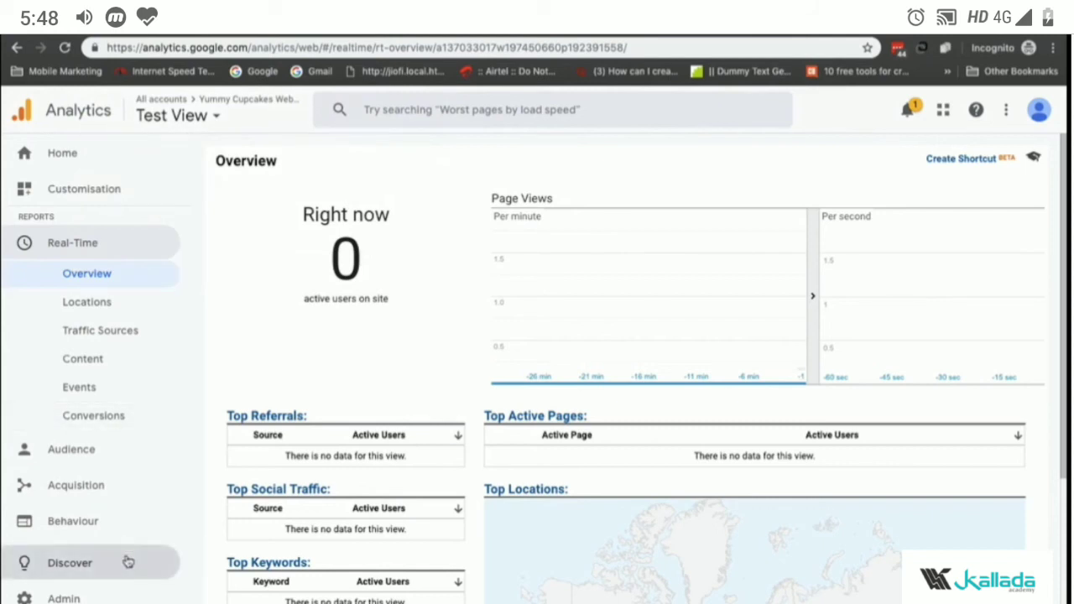
left_click(67, 598)
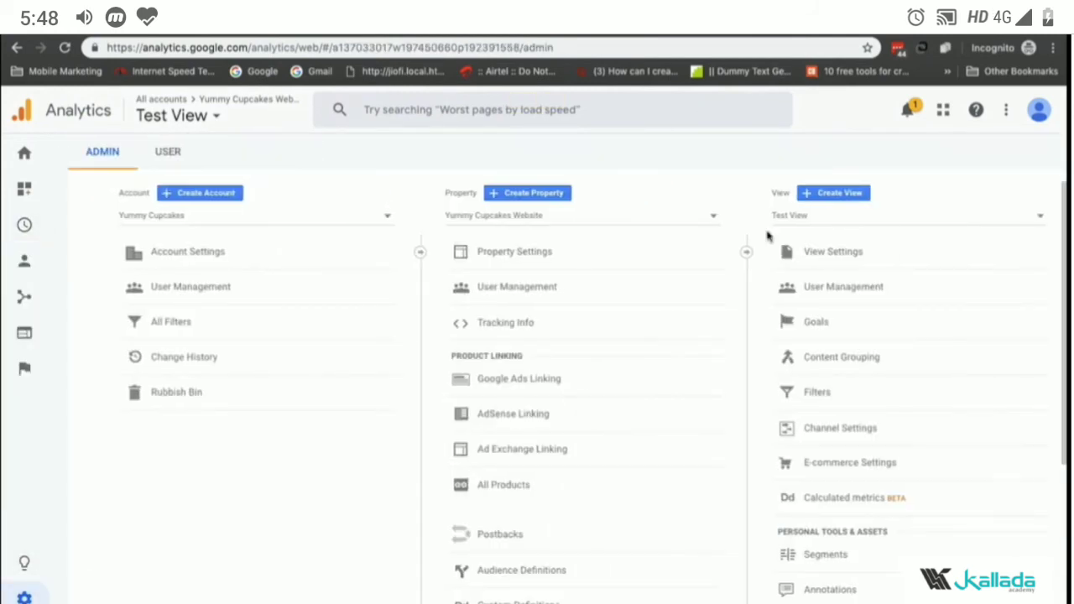
left_click(851, 220)
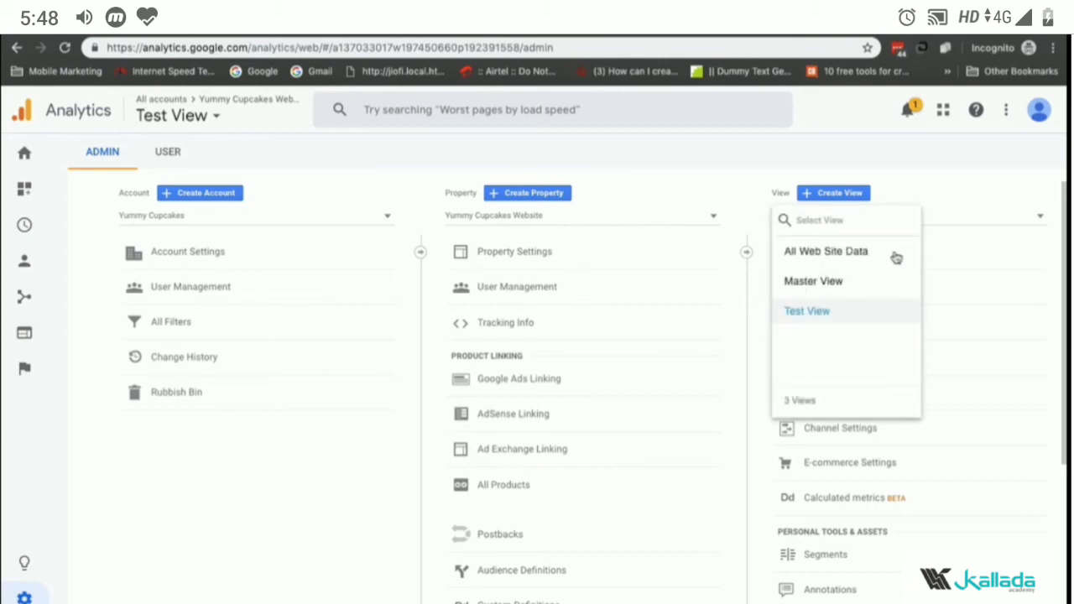
left_click(940, 221)
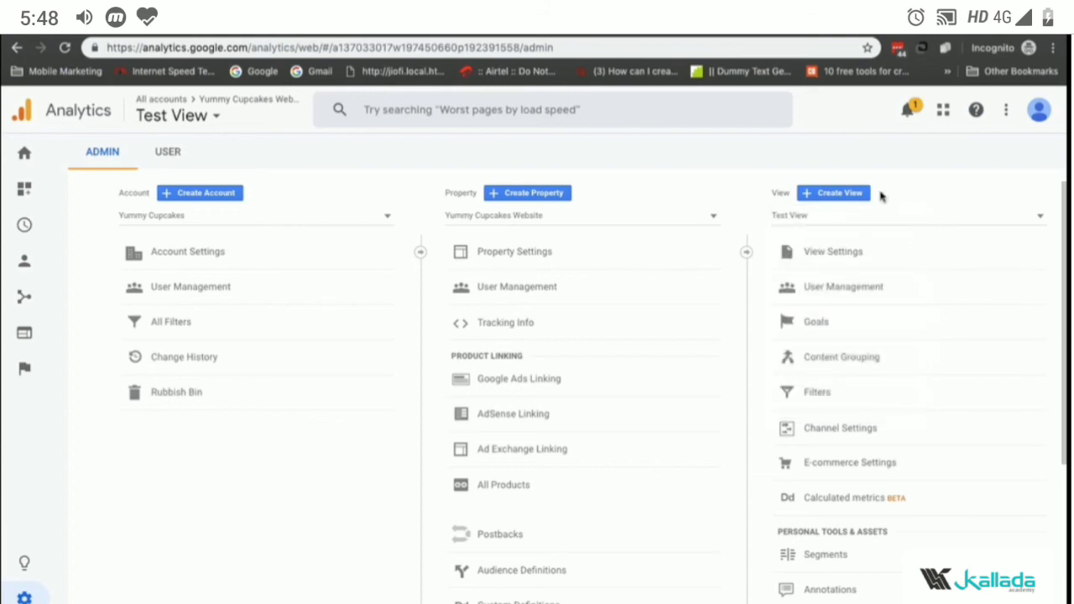
left_click(849, 196)
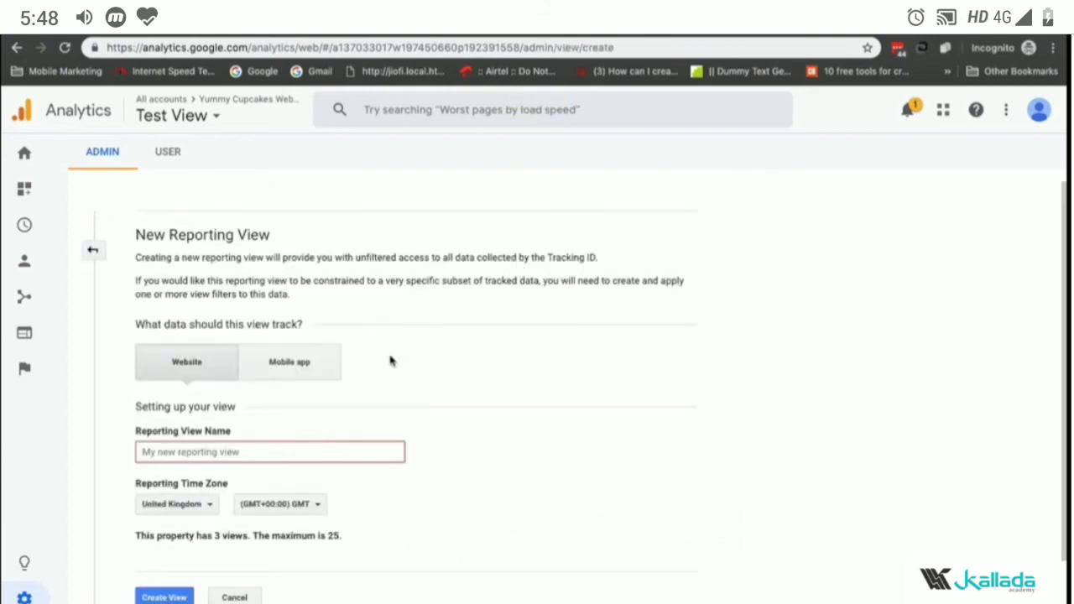
left_click(337, 443)
type("R")
key("BackSpace")
type("RAw")
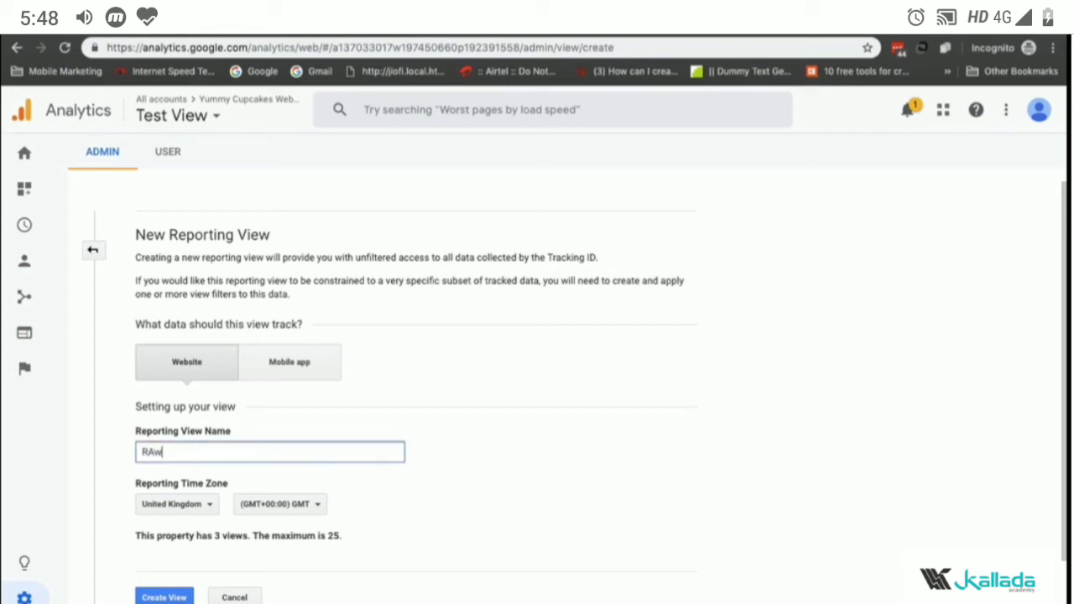
type("aw Data")
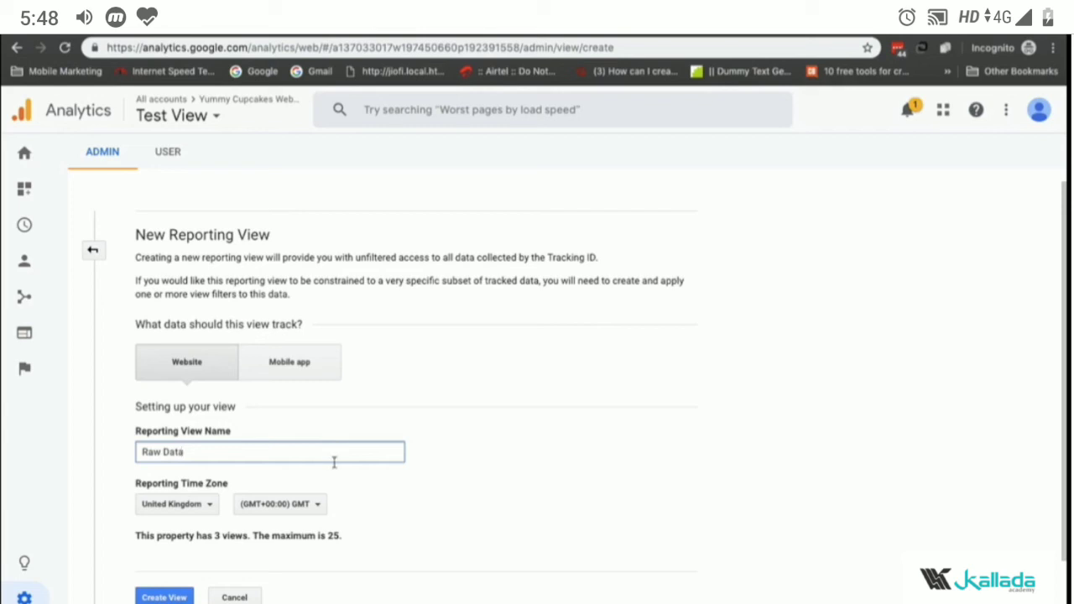
Step: Set the reporting time zone country to India and create the view
left_click(195, 504)
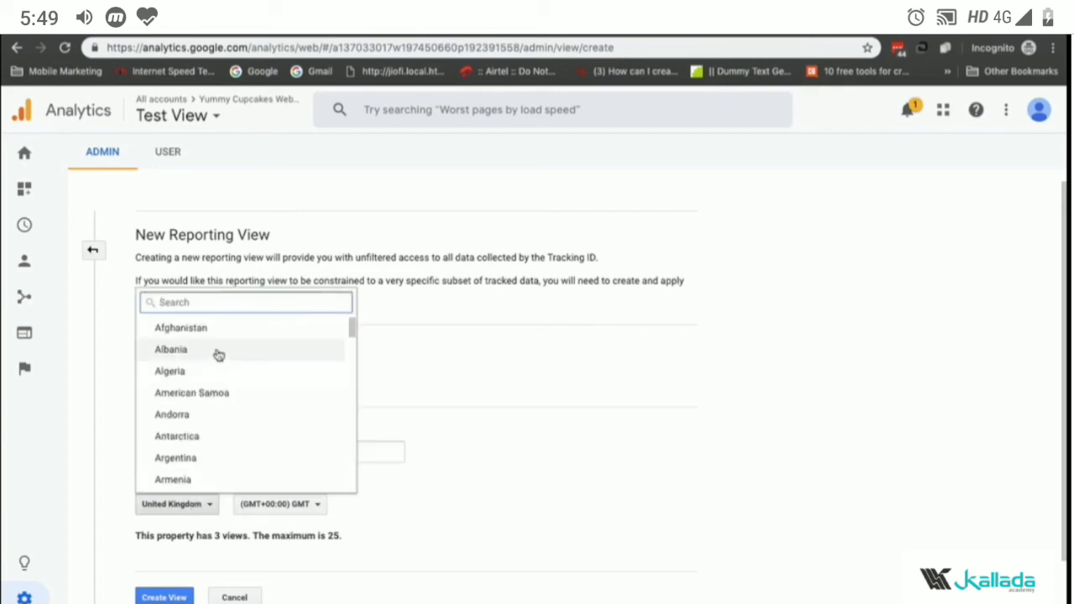
type("inida")
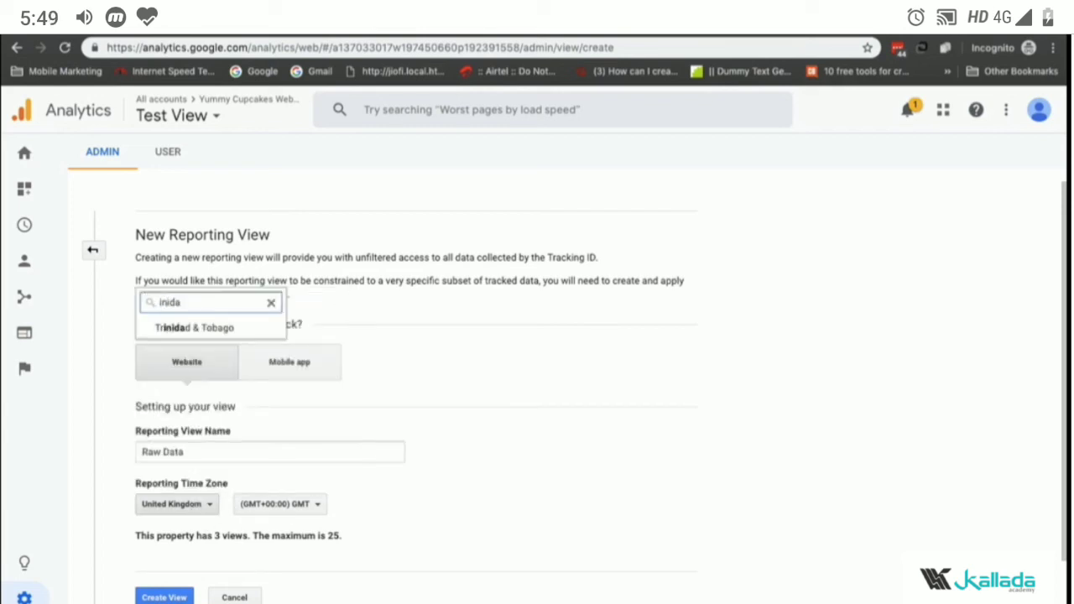
key("BackSpace")
key("BackSpace")
key("BackSpace")
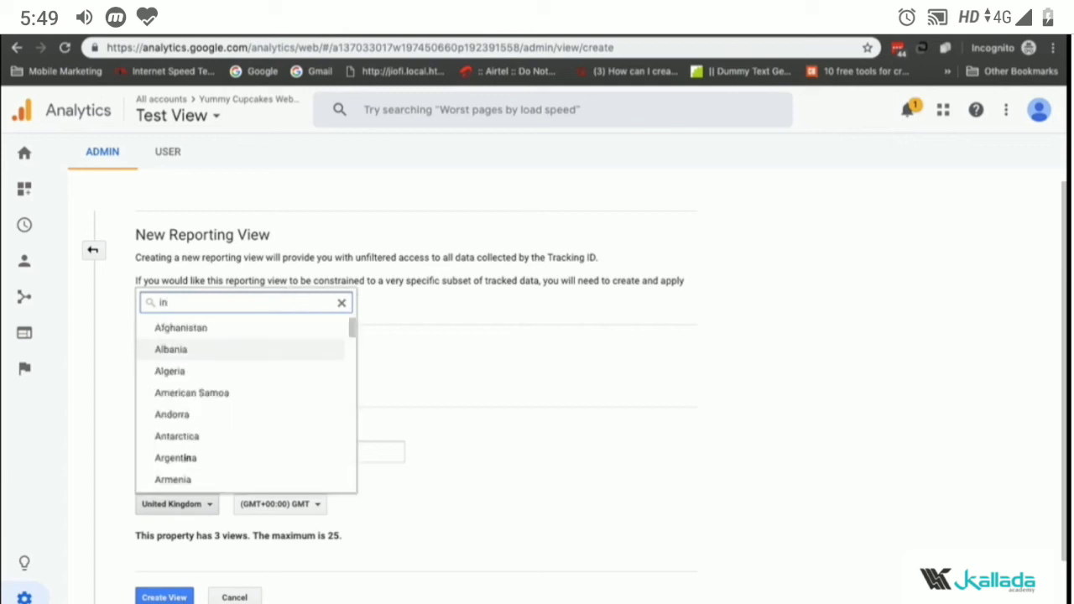
type("dia")
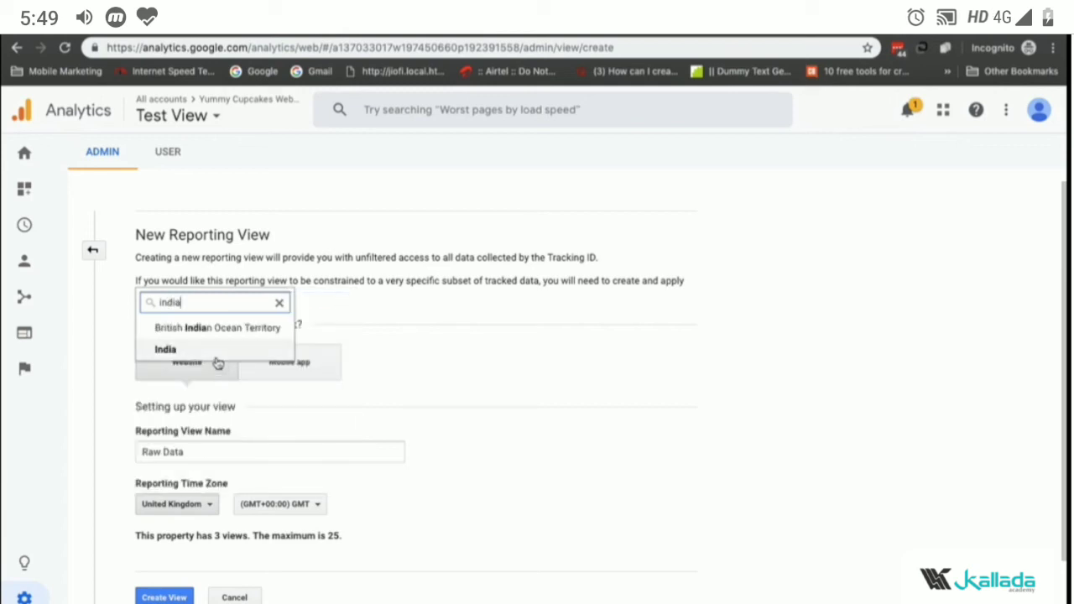
left_click(217, 359)
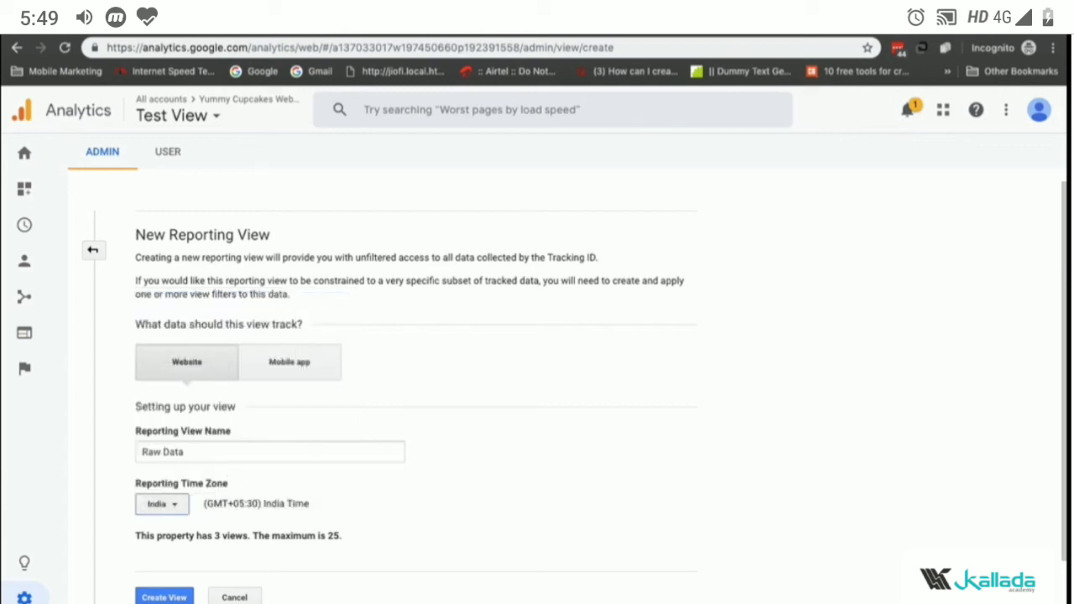
left_click(165, 597)
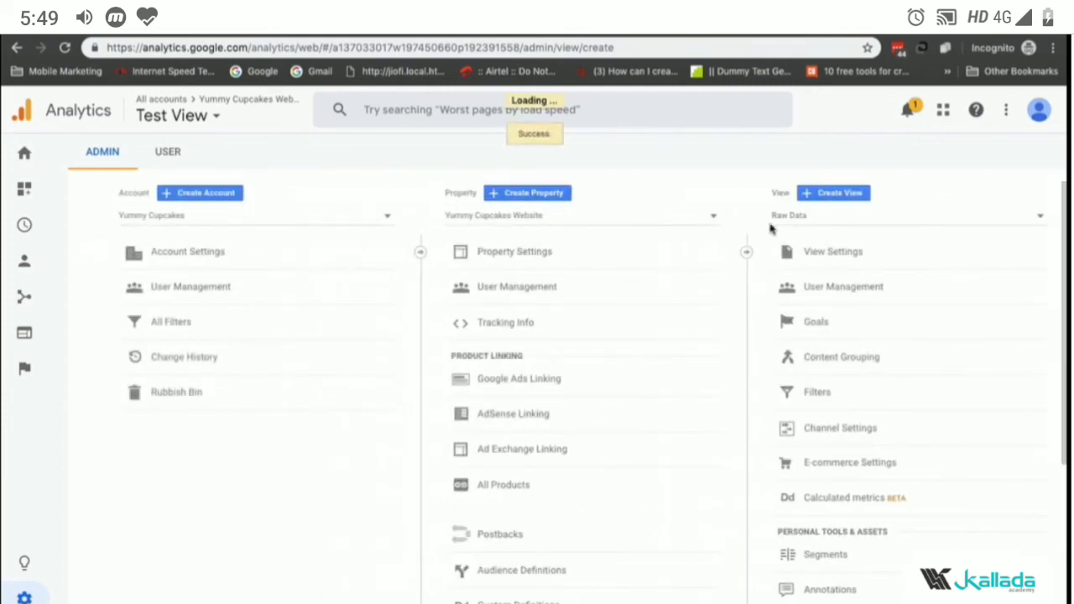
Step: Switch to Test View and open its filters list
left_click(819, 219)
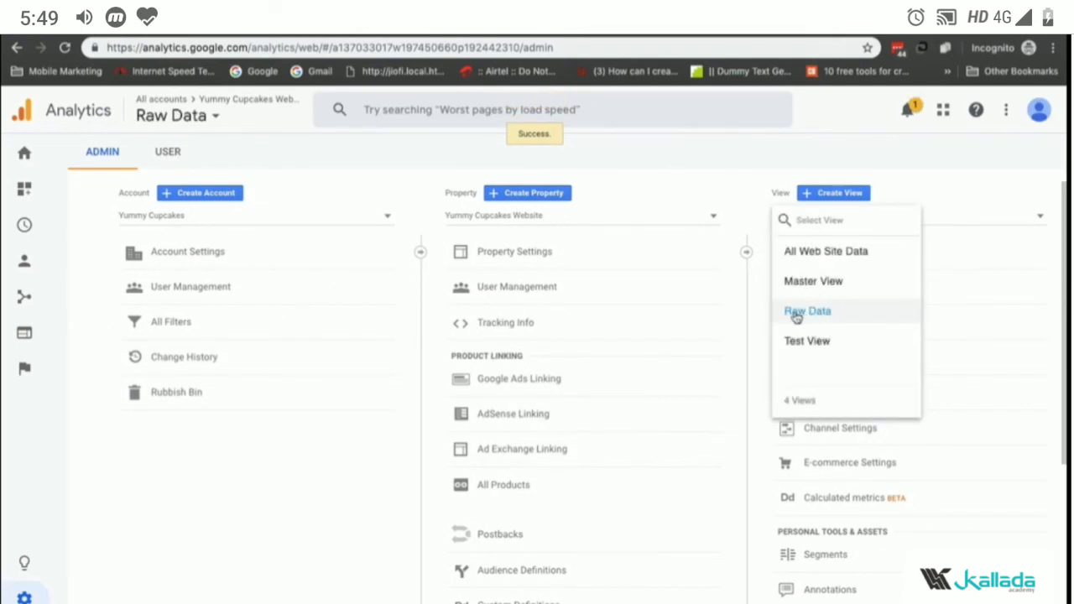
left_click(933, 208)
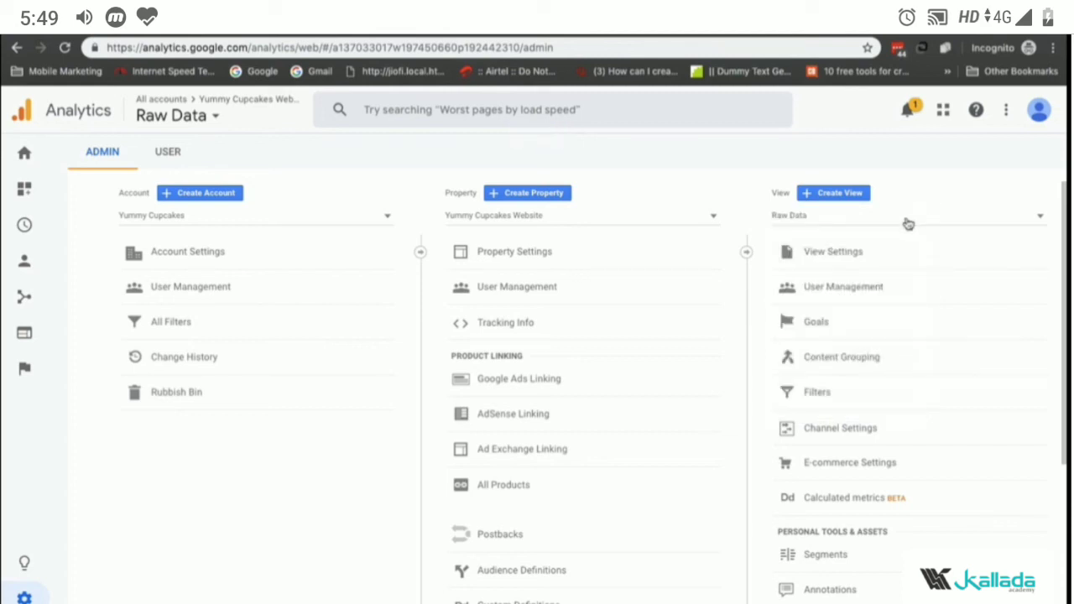
left_click(907, 221)
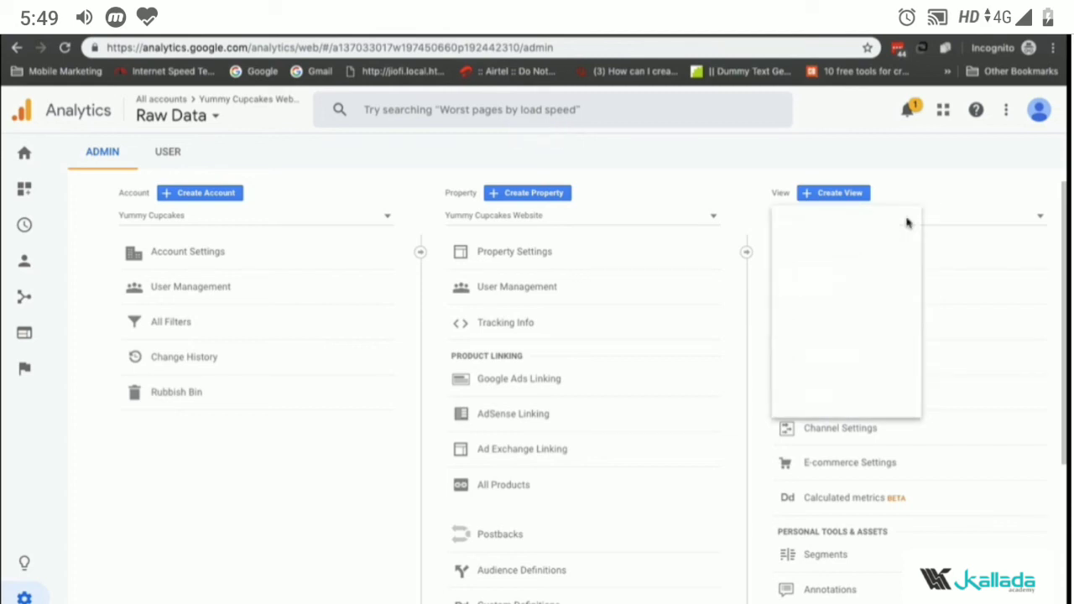
left_click(949, 215)
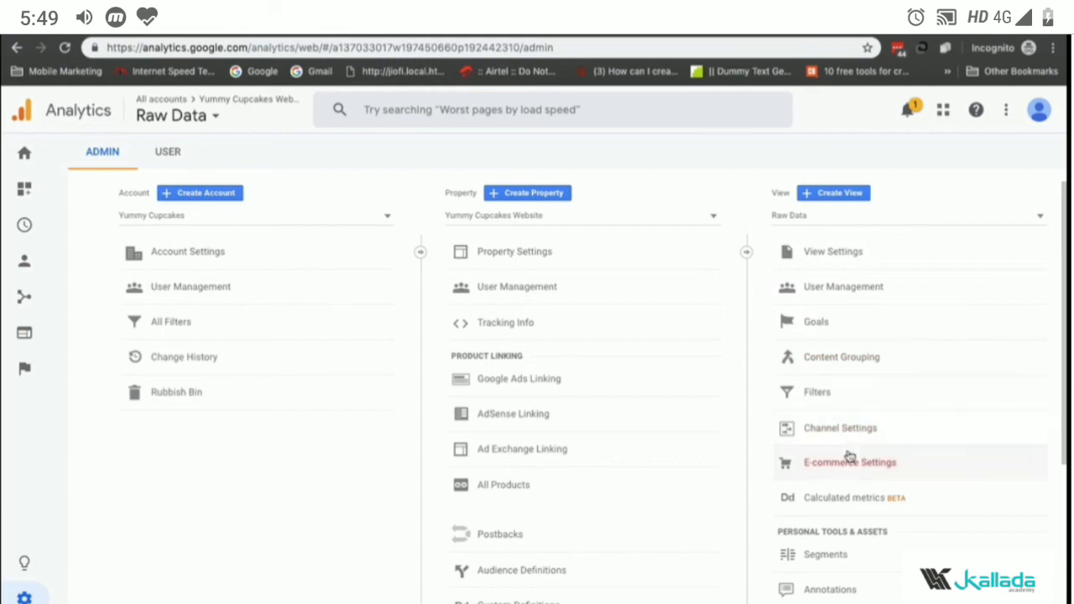
left_click(817, 220)
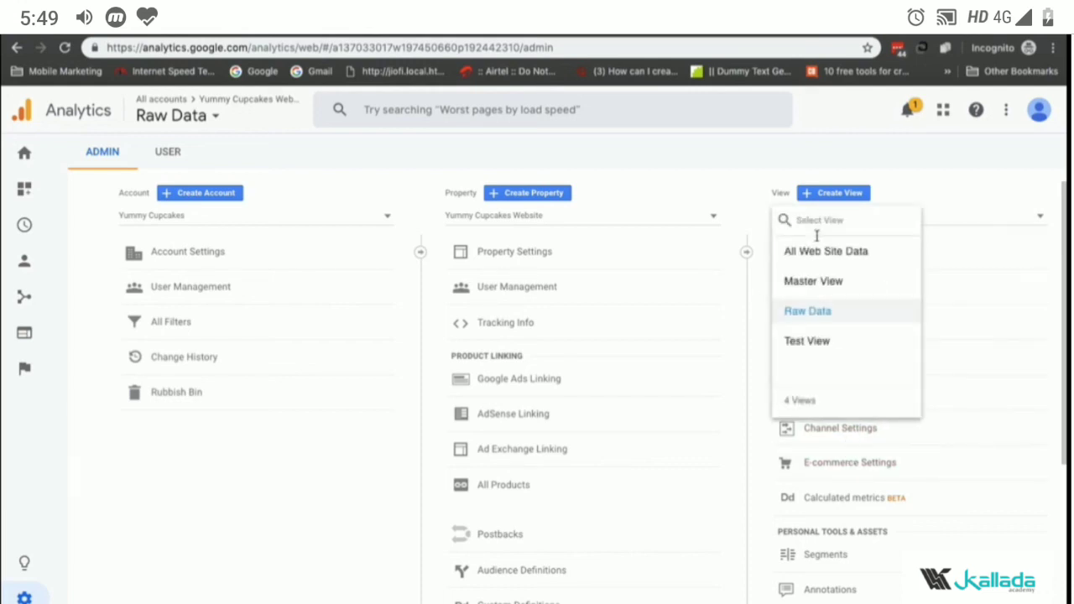
left_click(807, 347)
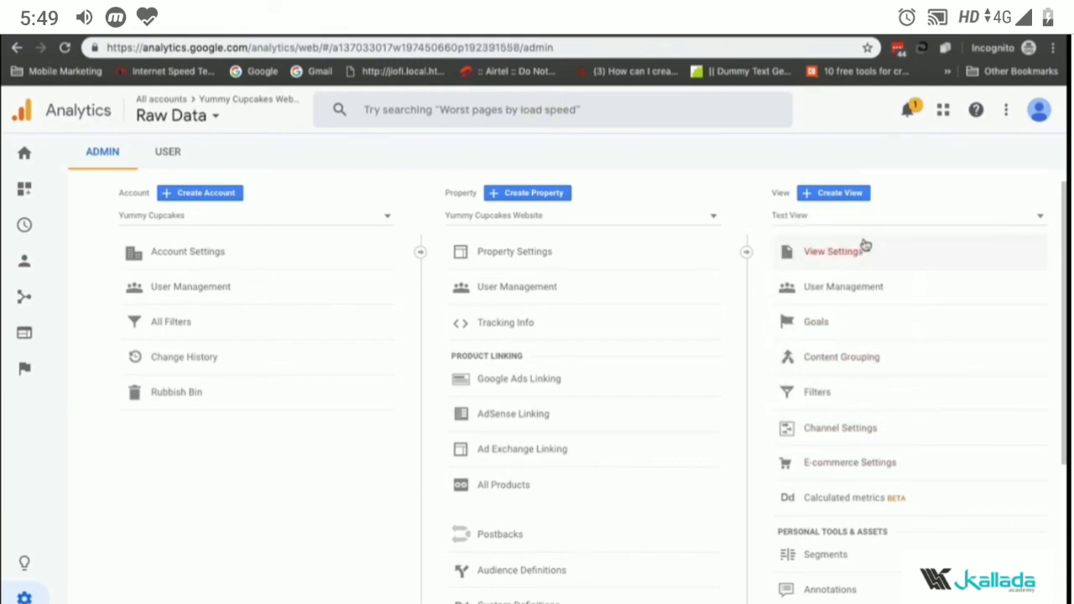
left_click(836, 403)
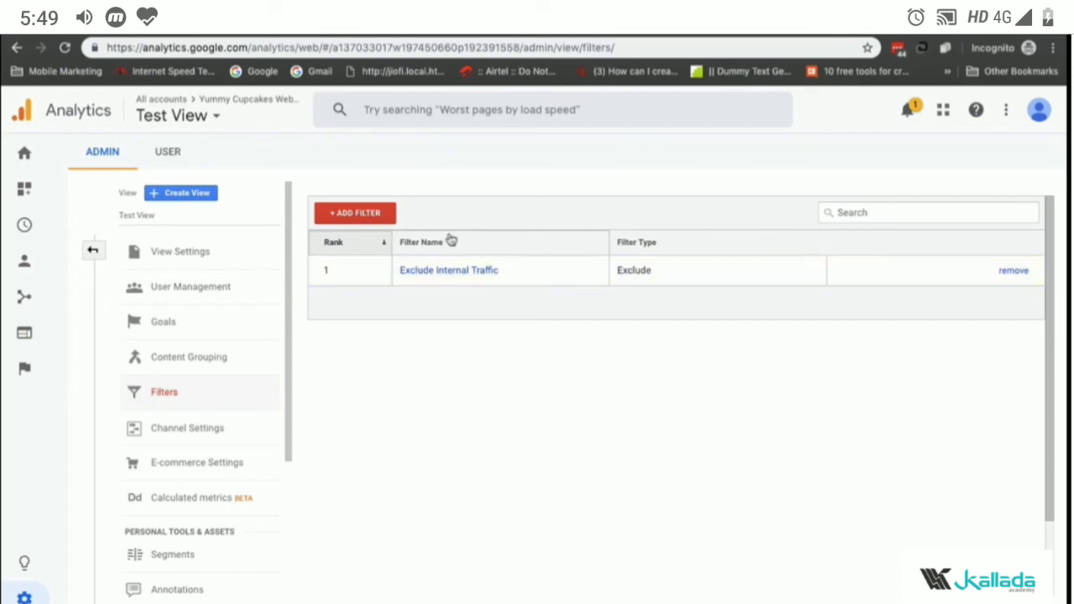
Step: Switch to Master View and open its filters list
left_click(92, 250)
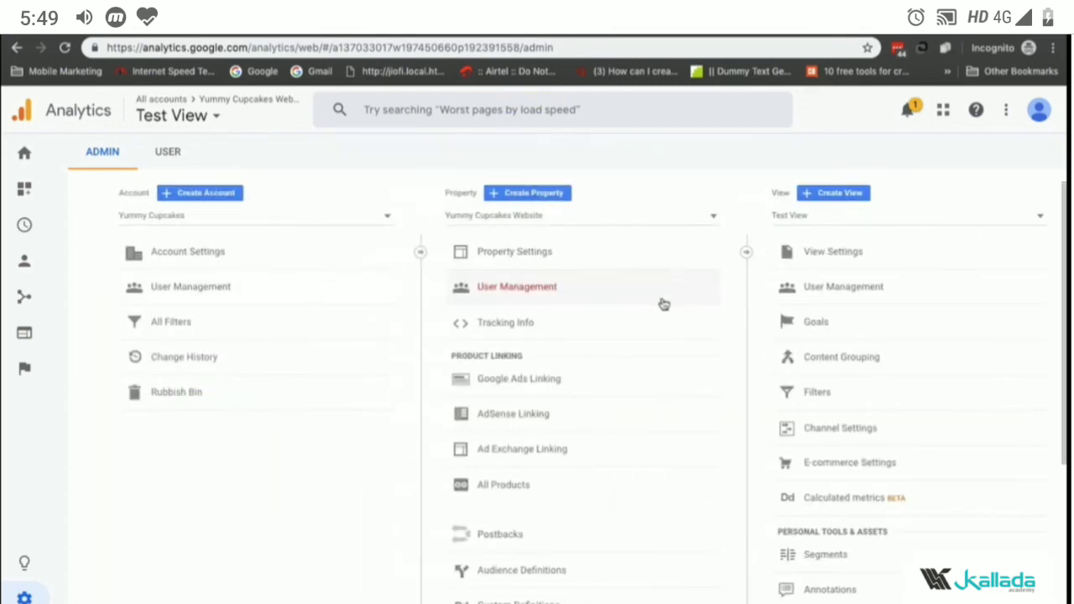
left_click(806, 215)
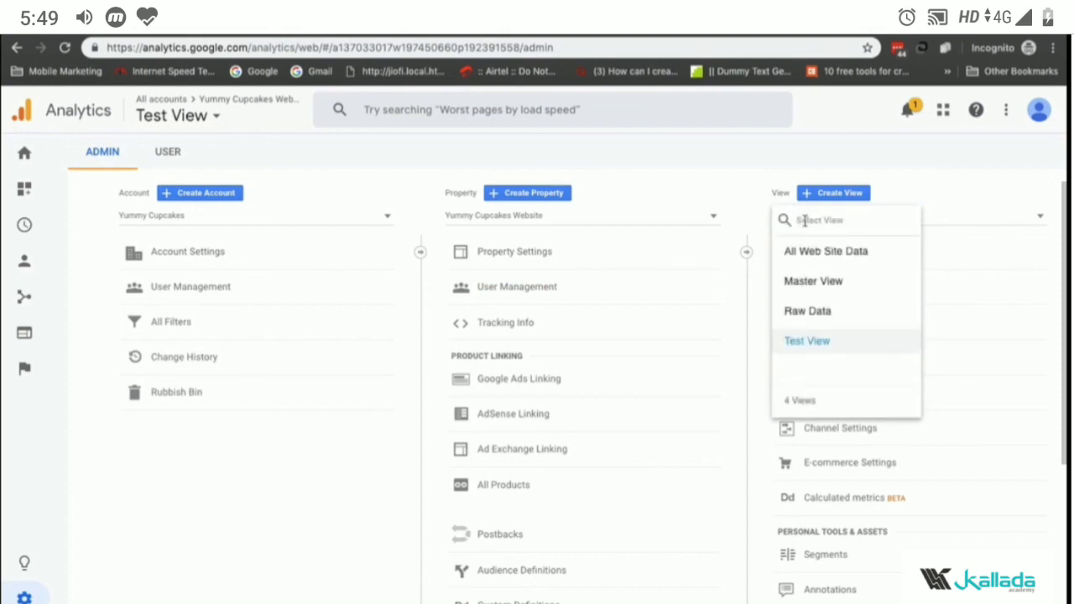
left_click(814, 282)
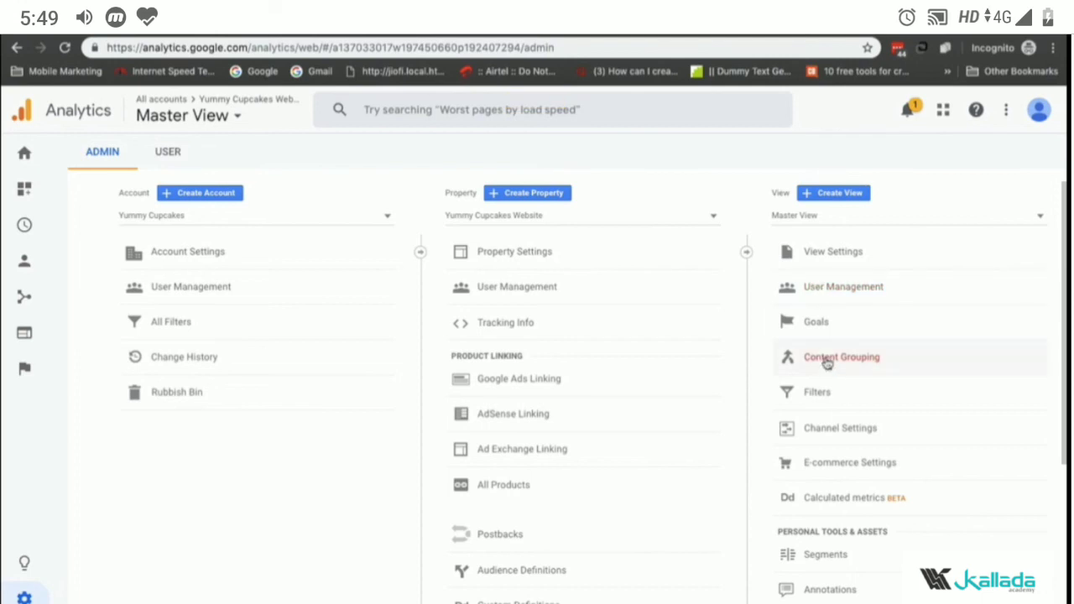
left_click(821, 391)
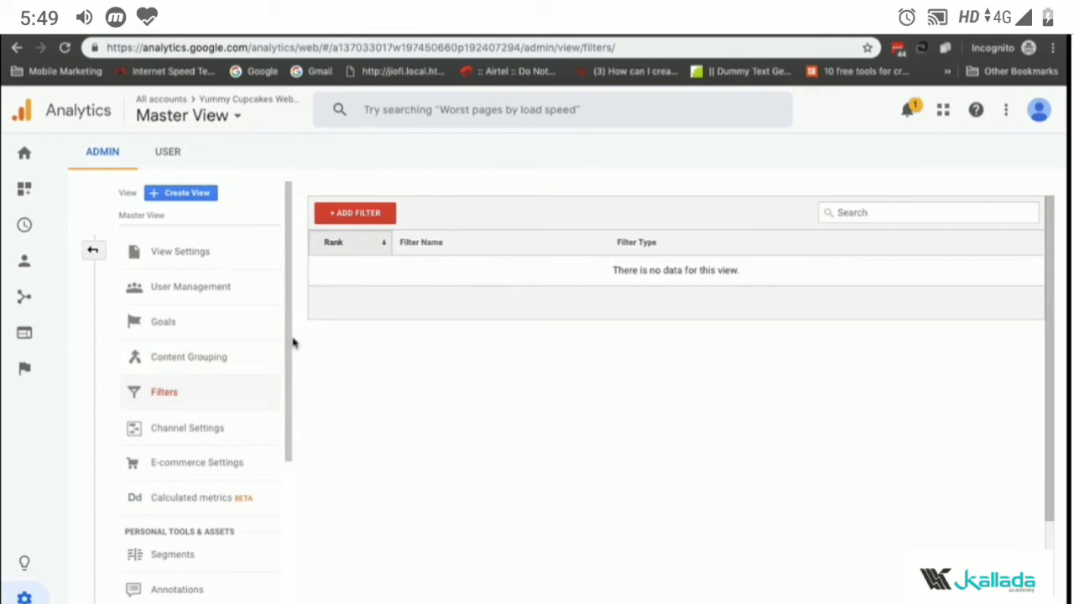
Step: Apply the existing Exclude Internal Traffic filter to Master View and save it
left_click(371, 212)
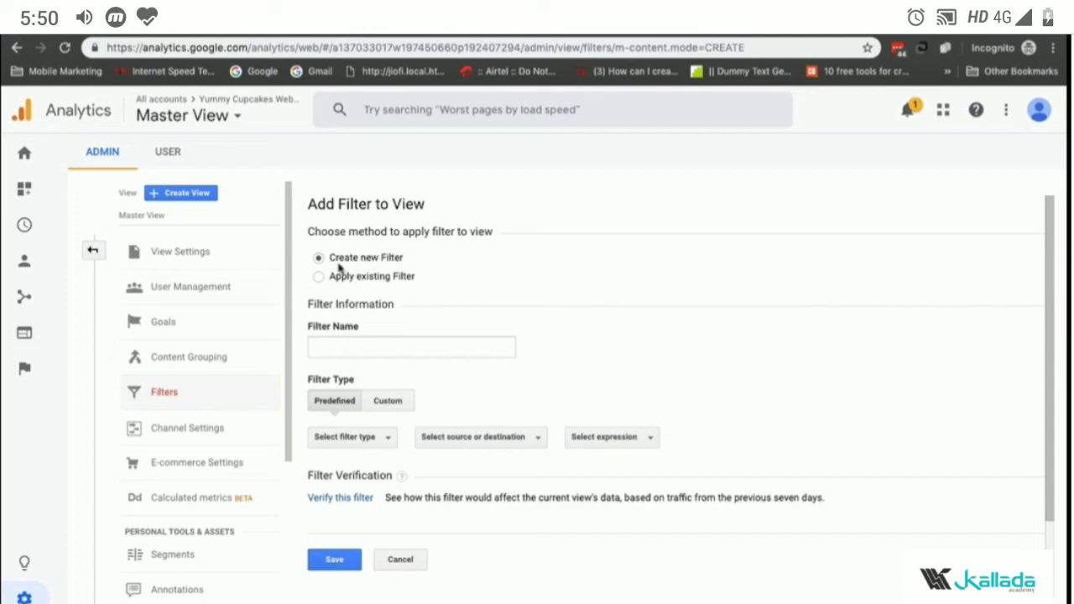
left_click(402, 279)
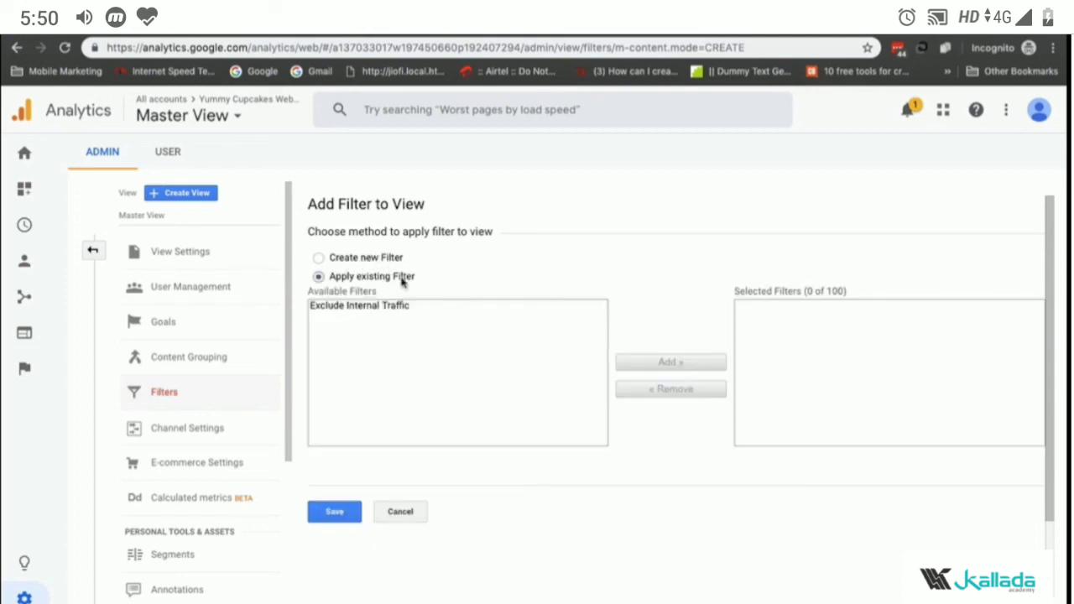
left_click(399, 305)
left_click(634, 363)
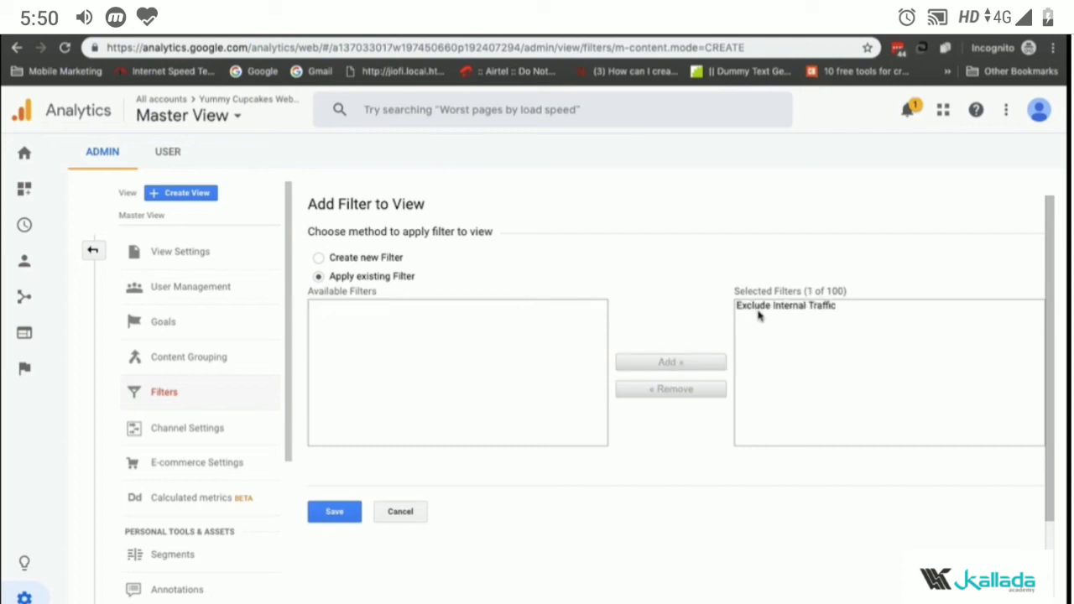
left_click(343, 513)
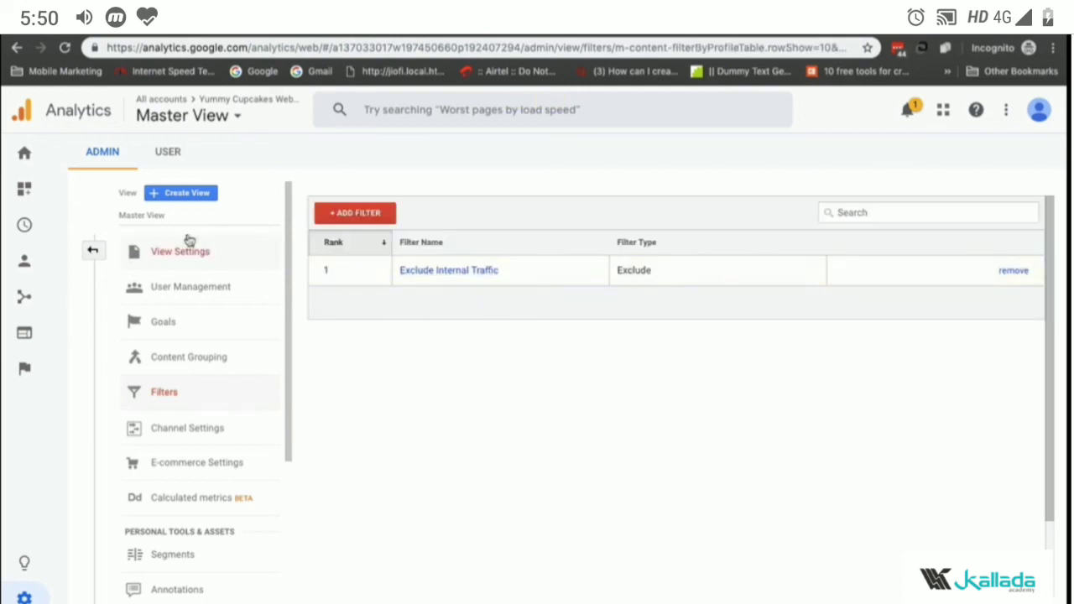
left_click(93, 250)
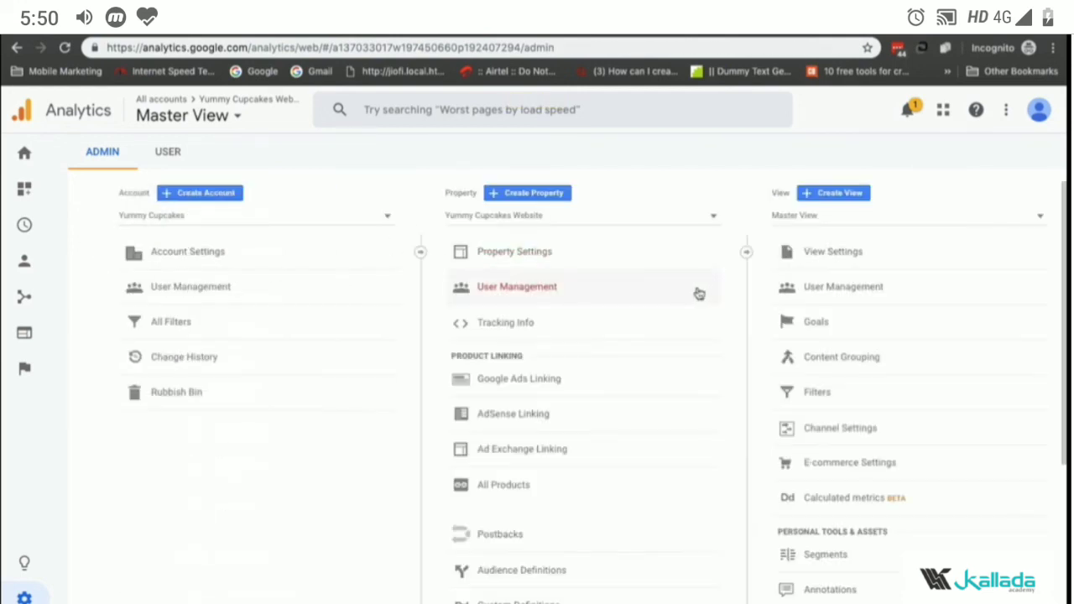
left_click(822, 215)
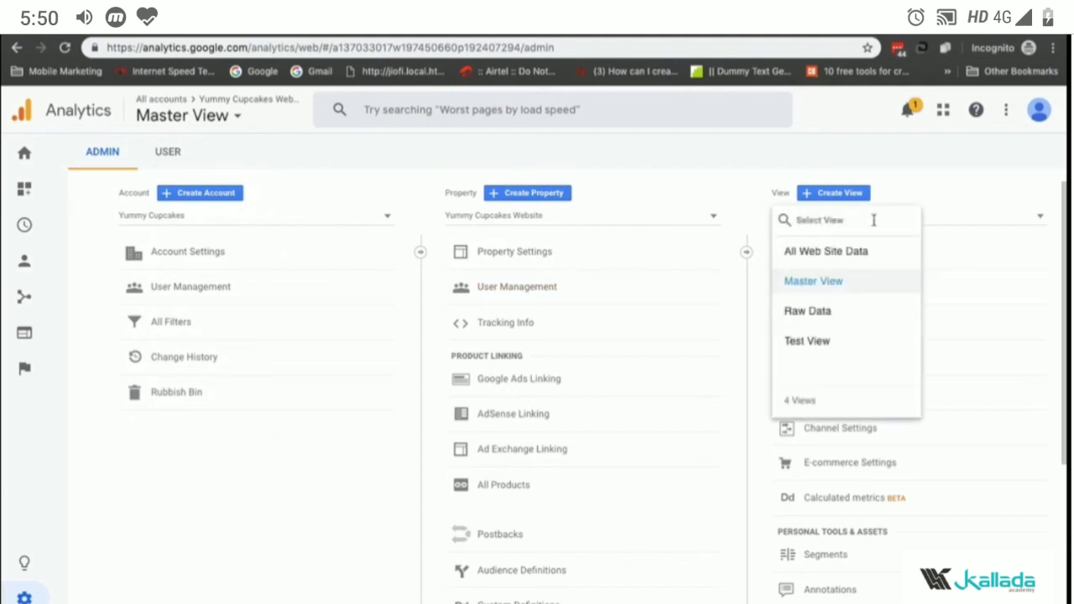
left_click(900, 283)
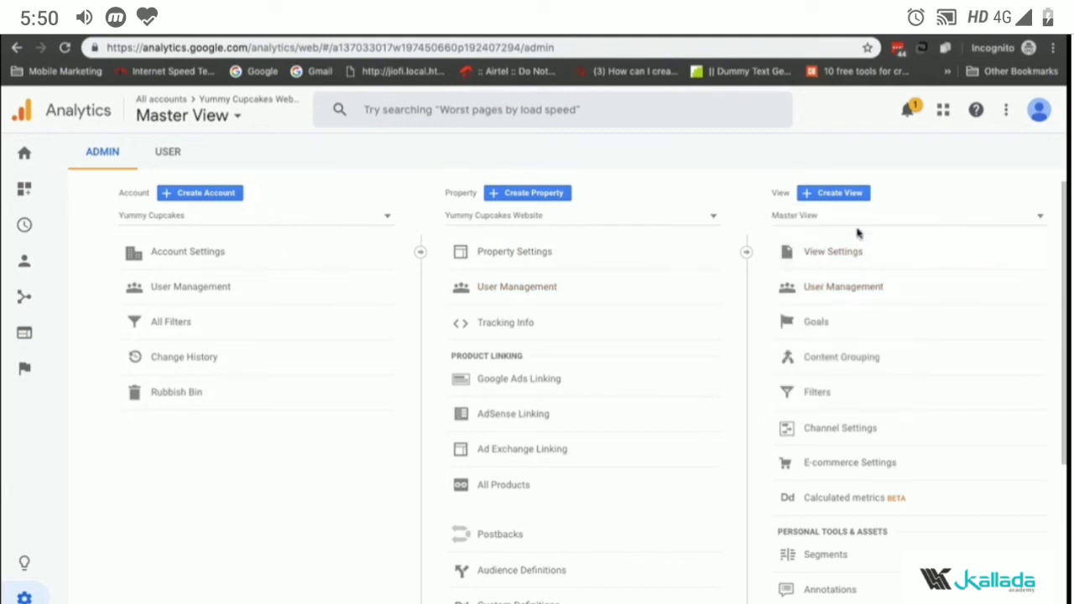